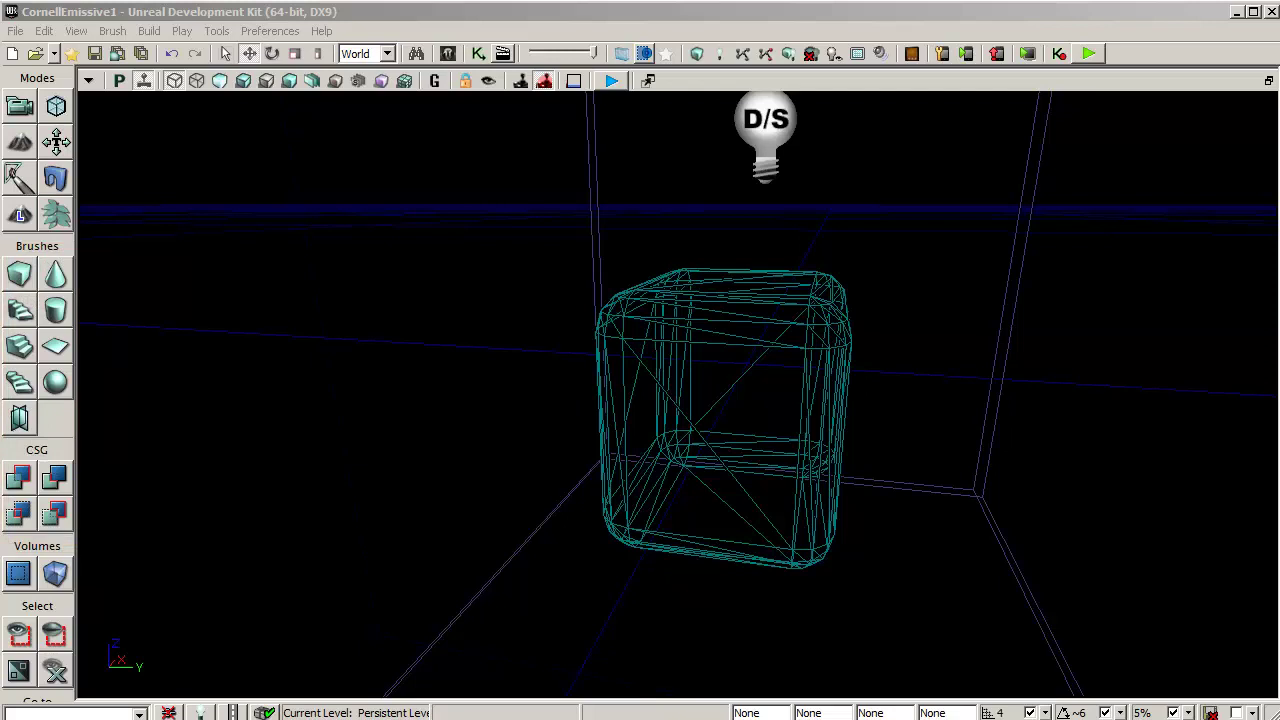
# Switch the perspective view to lit shading and find the wall surface's material in the Content Browser.
pyautogui.click(723, 317)
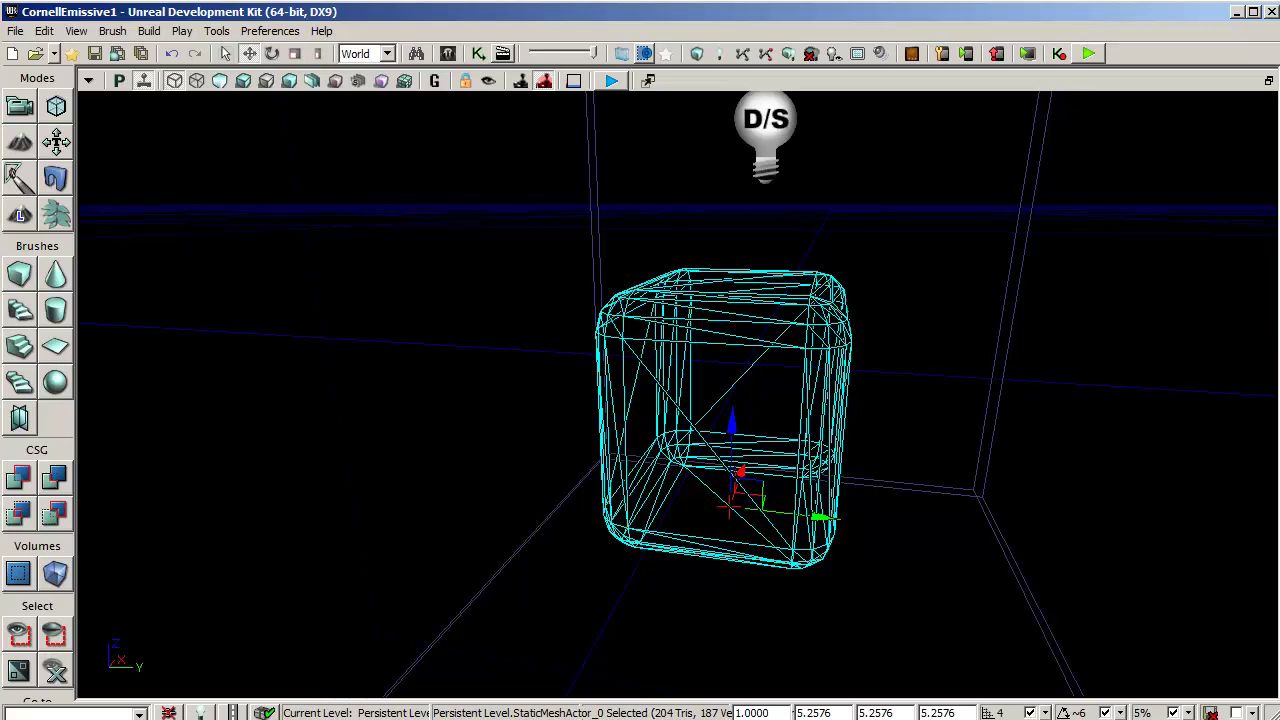
pyautogui.hotkey('alt', '4')
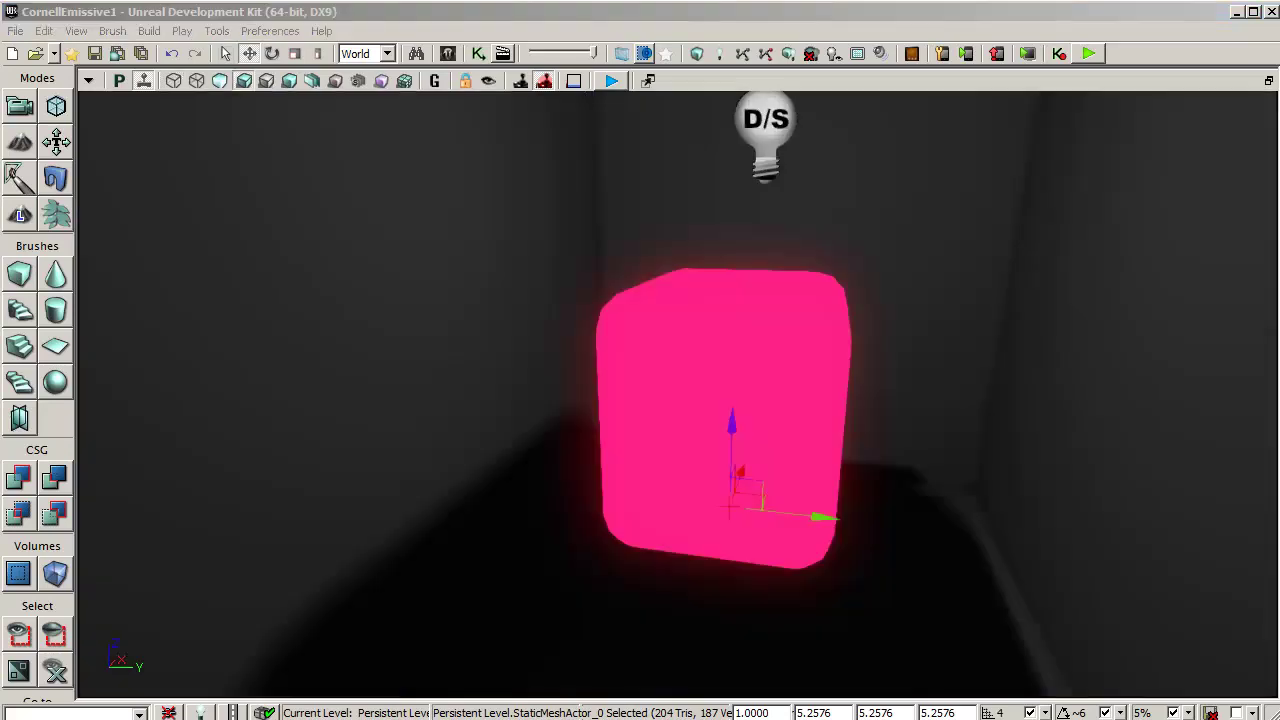
pyautogui.click(311, 162)
pyautogui.rightClick(312, 162)
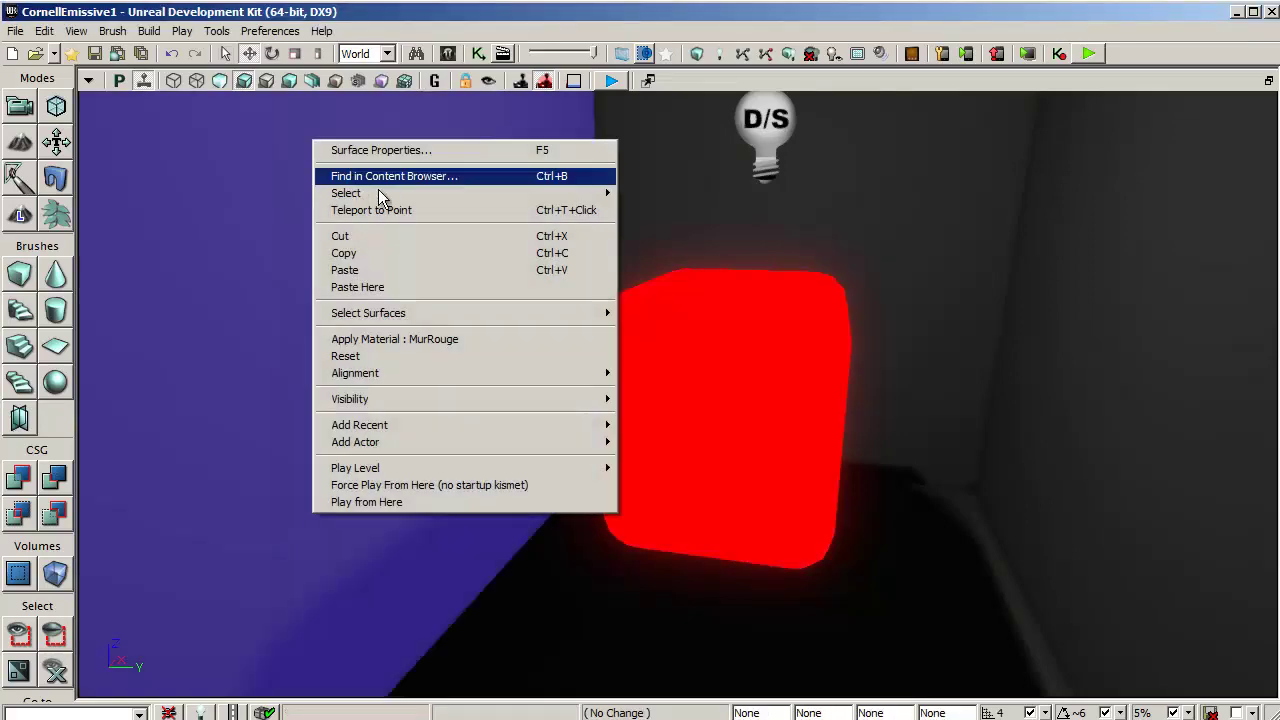
pyautogui.click(408, 176)
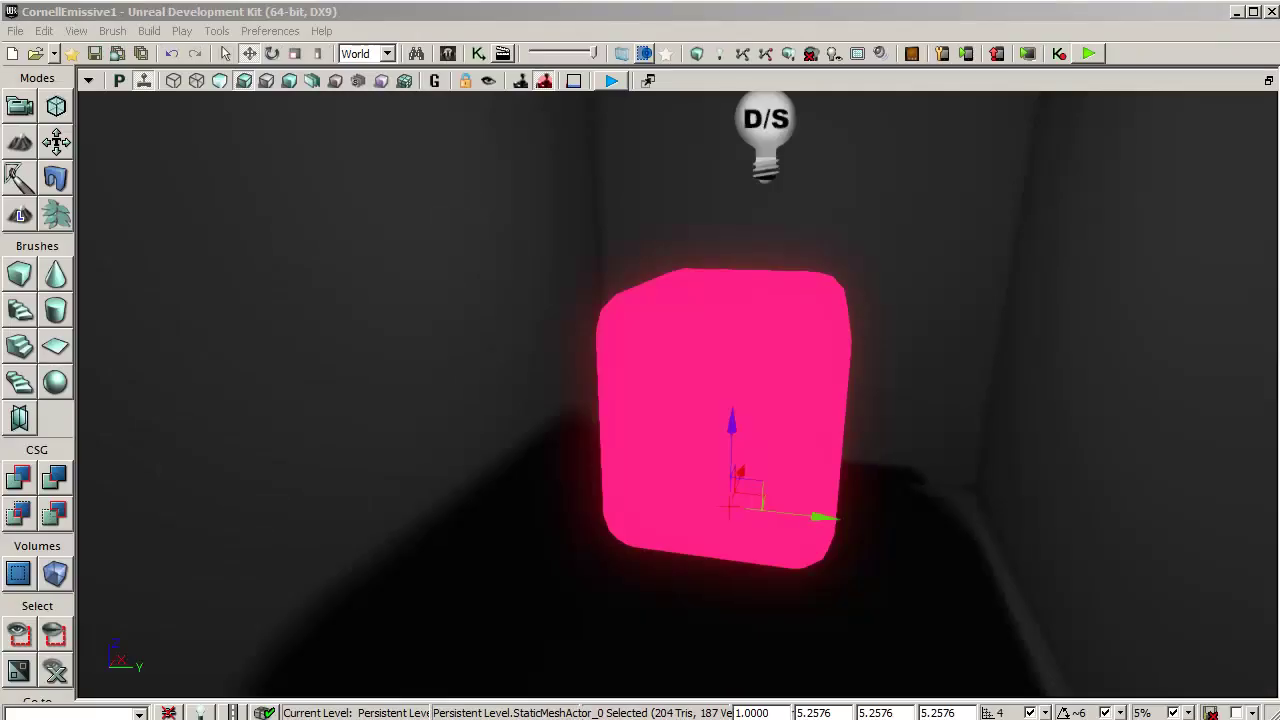
# Find the glowing cube's static mesh in the Content Browser and open its assigned MurRouge material through the mesh's properties.
pyautogui.rightClick(684, 288)
pyautogui.click(719, 302)
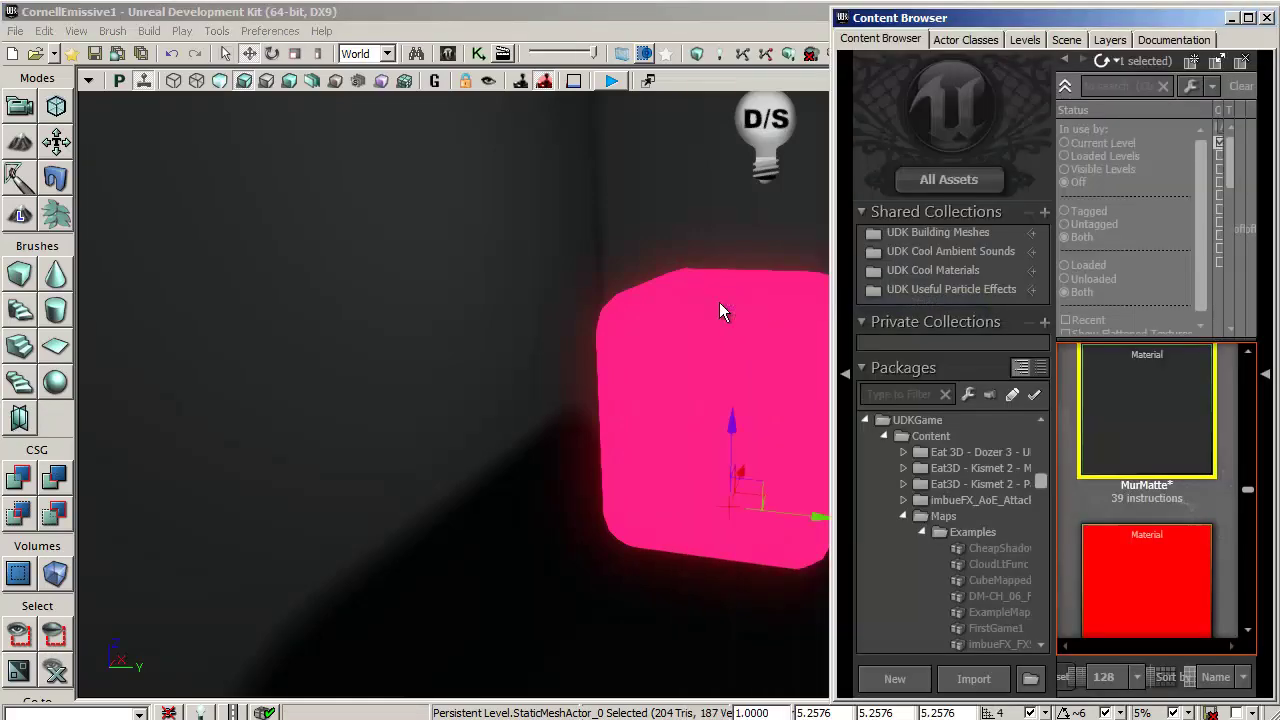
pyautogui.doubleClick(1096, 418)
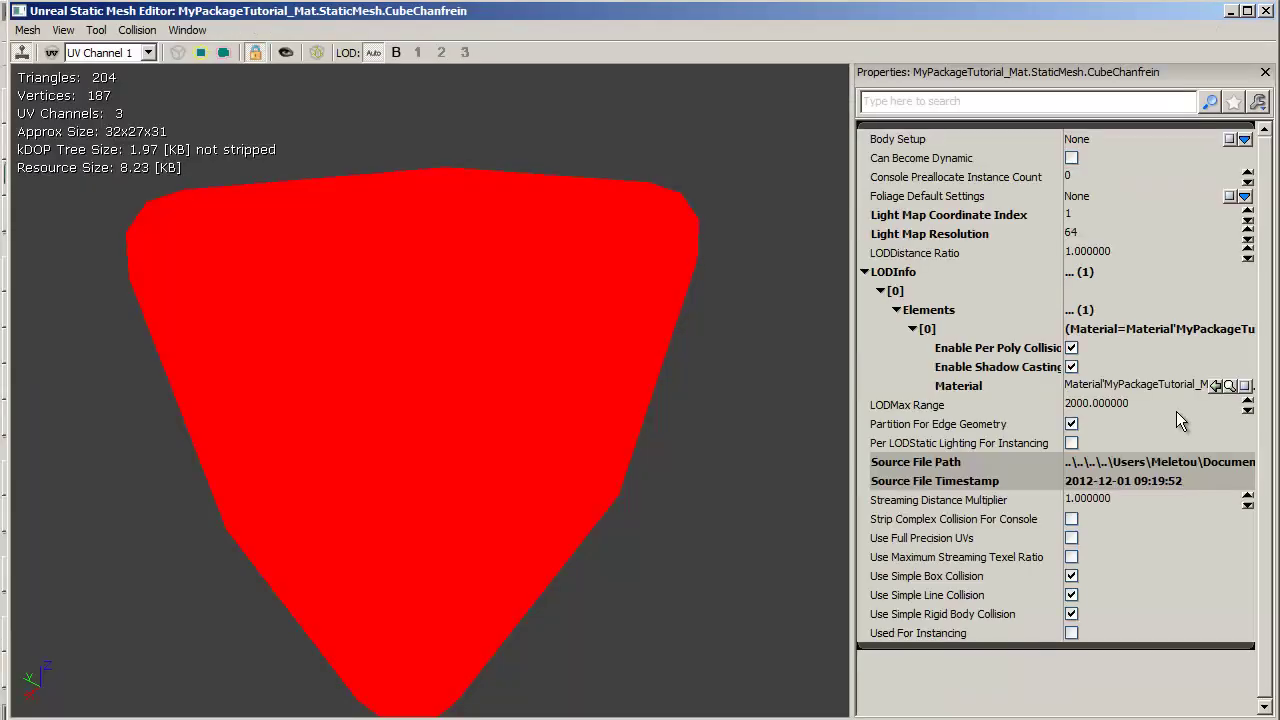
pyautogui.click(1230, 386)
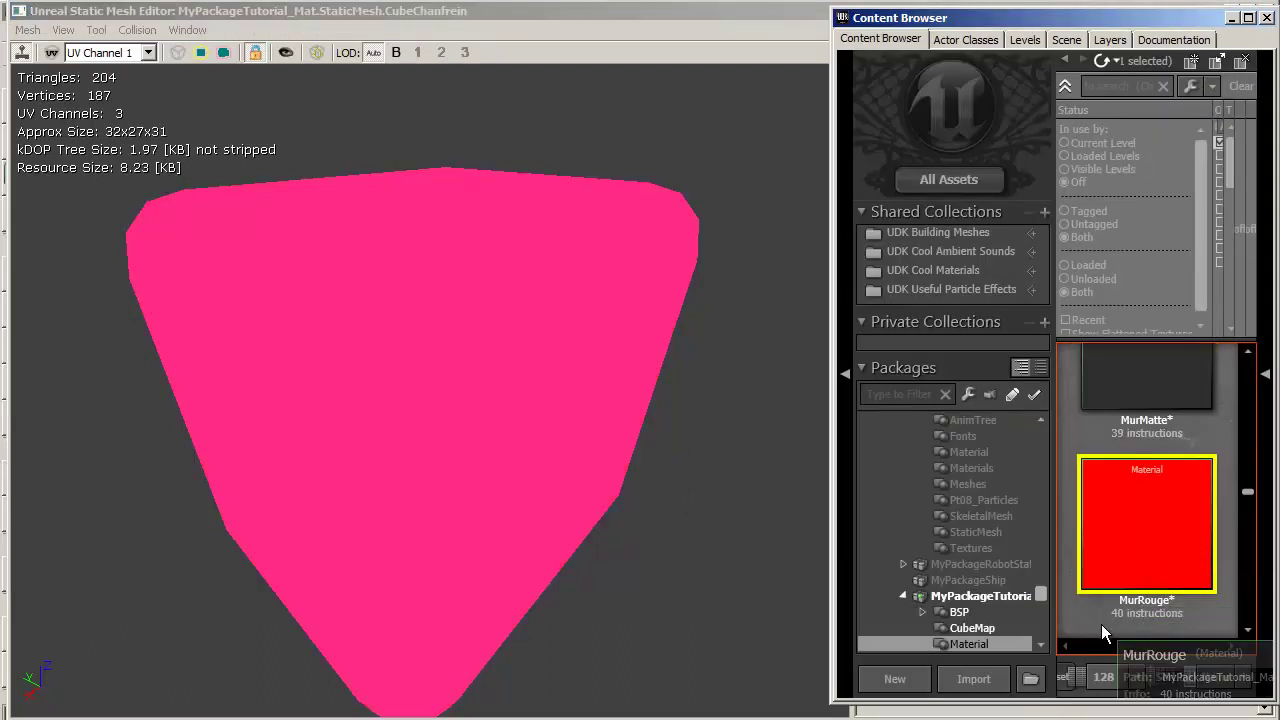
pyautogui.doubleClick(1159, 497)
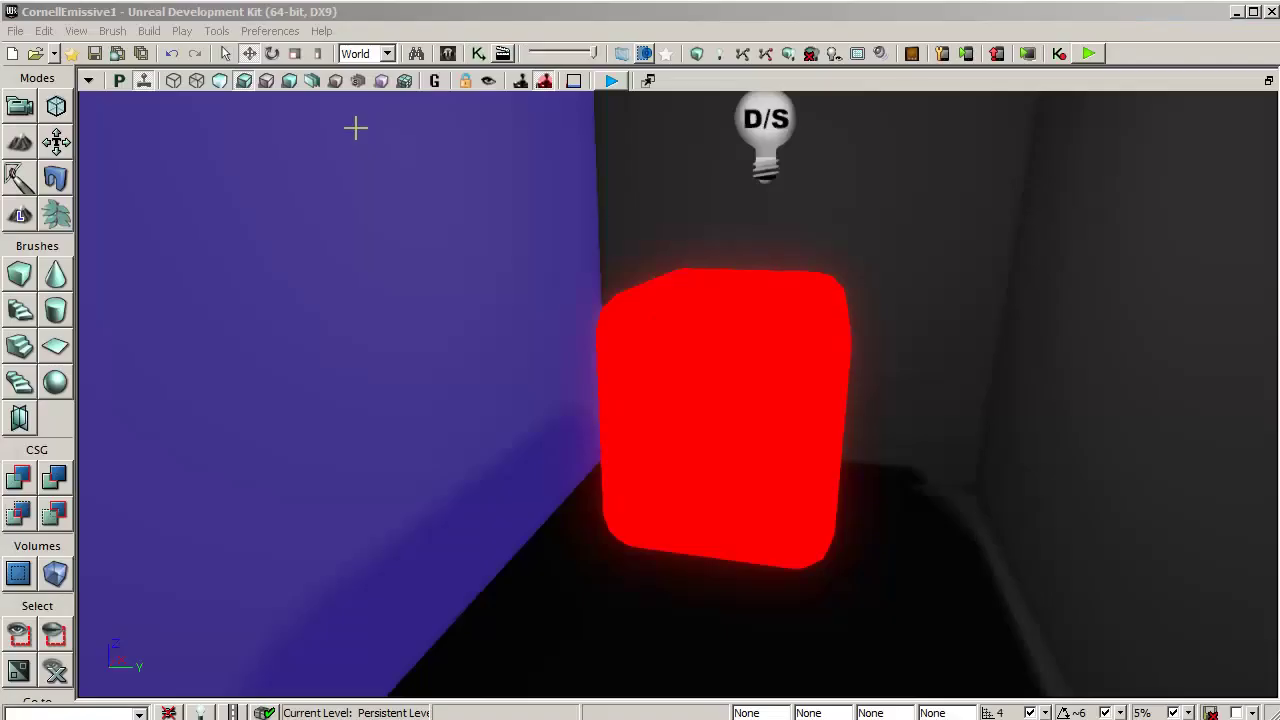
# Examine the Lightmass settings in the blue-highlighted wall's surface properties, including Use Emissive For Static Lighting.
pyautogui.rightClick(356, 128)
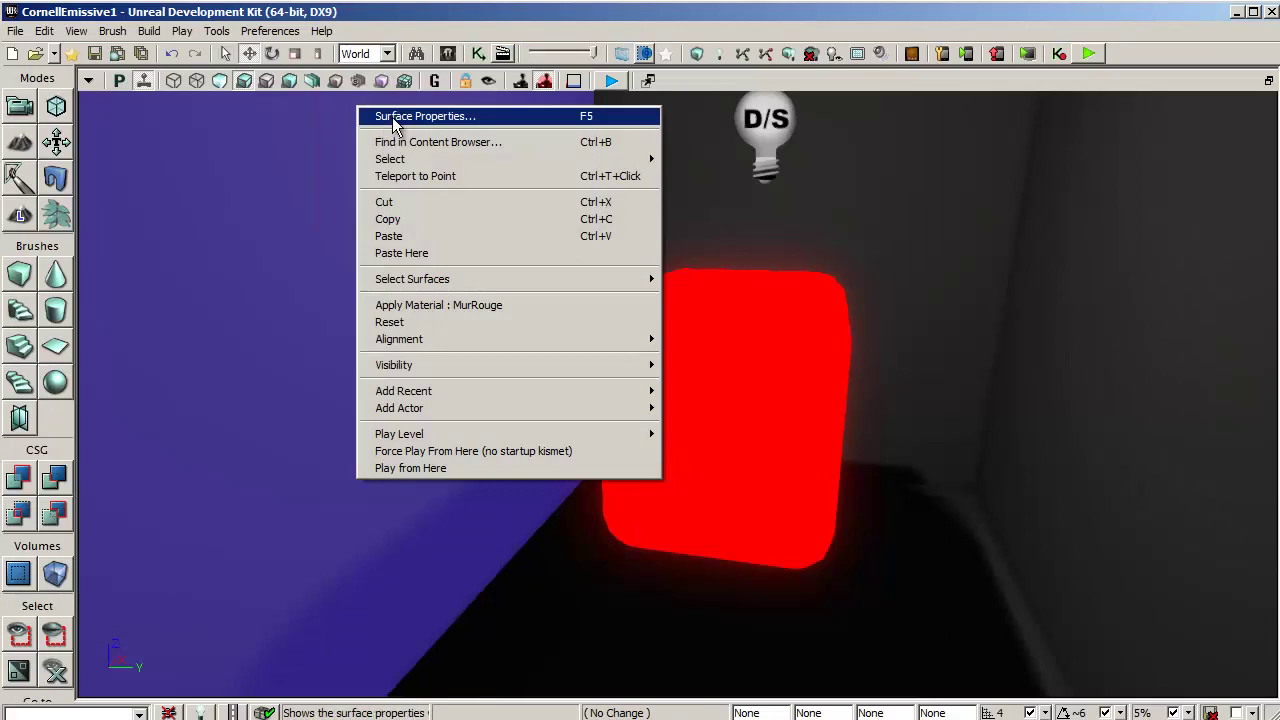
pyautogui.click(392, 117)
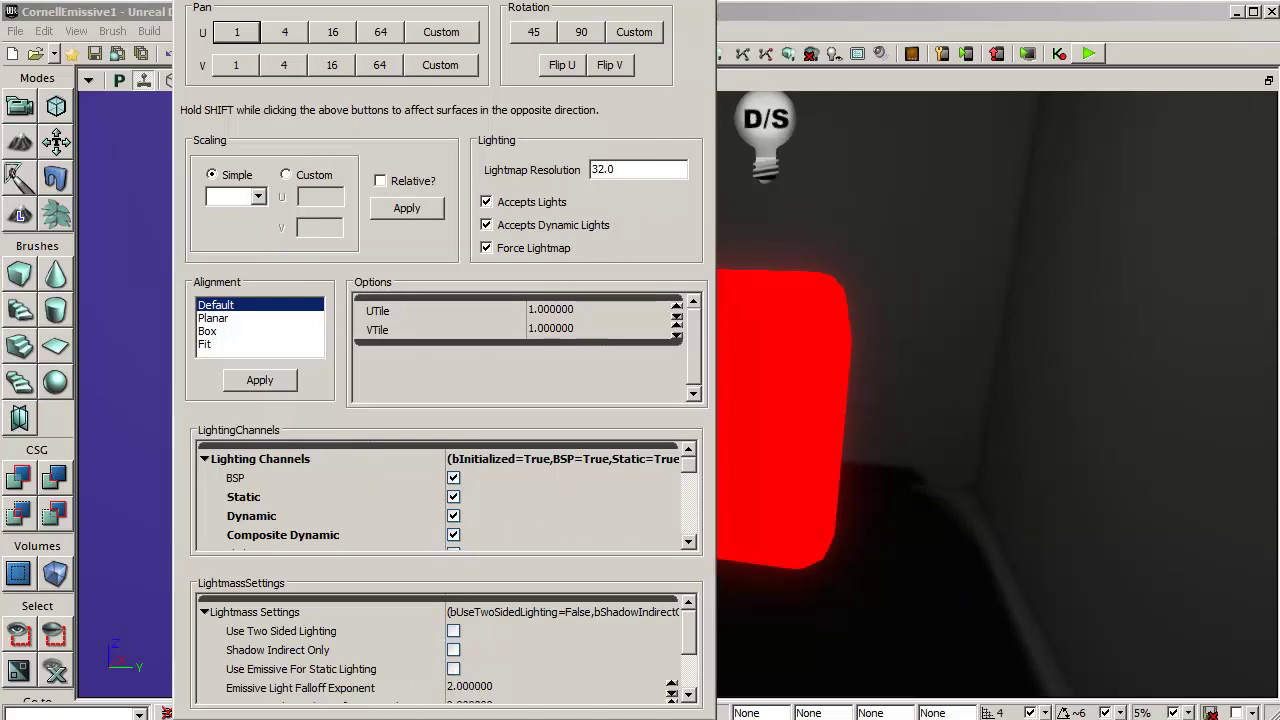
pyautogui.press('Escape')
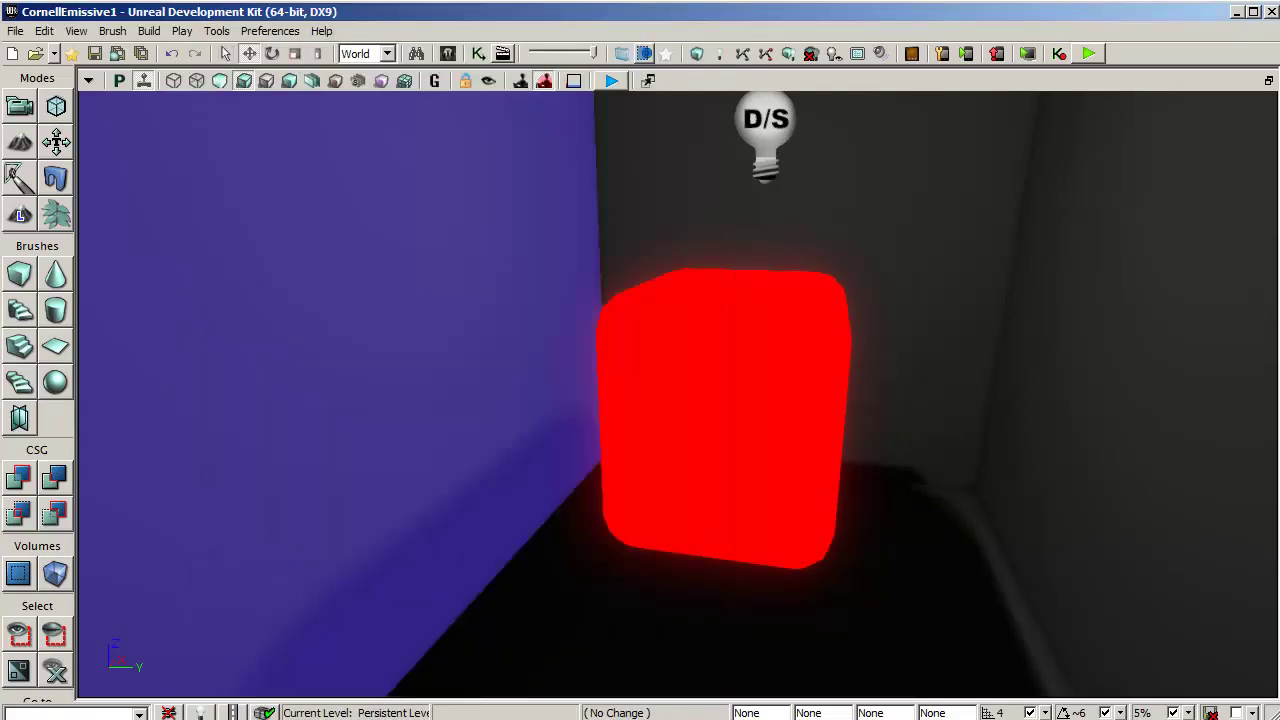
# Build the level's lighting at Preview quality with Lightmass enabled for BSP and static meshes.
pyautogui.click(720, 53)
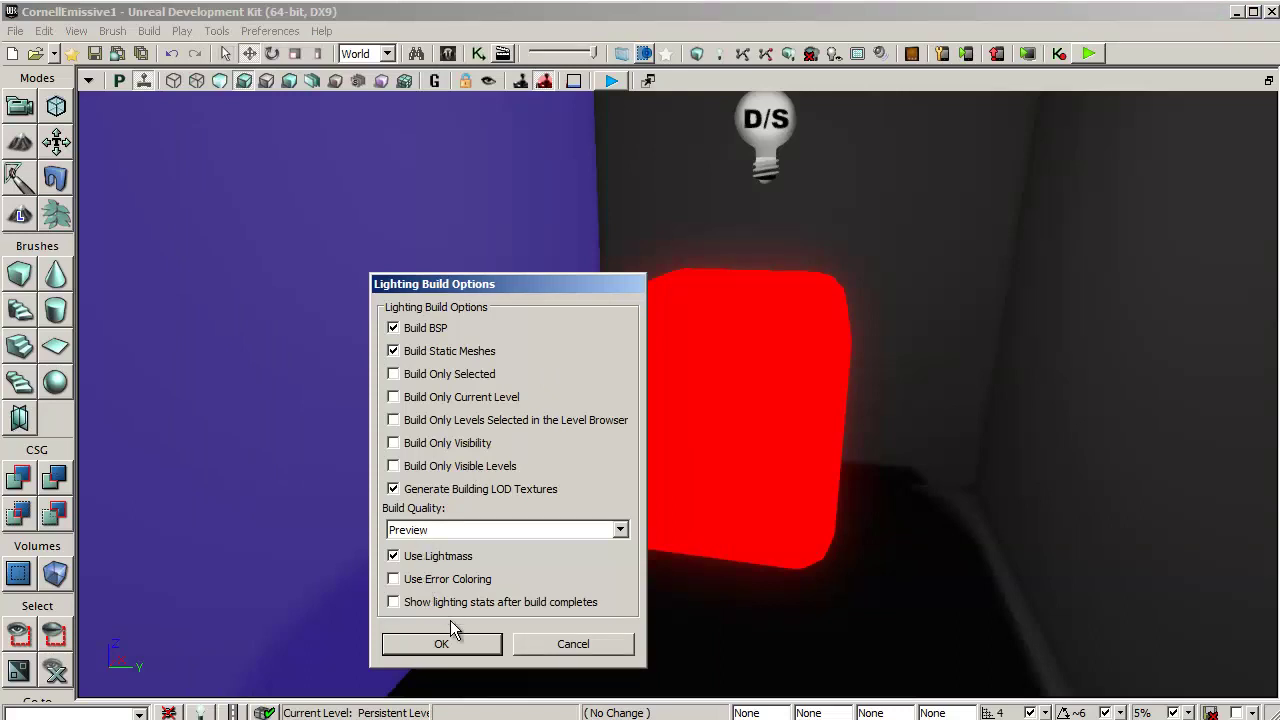
pyautogui.click(483, 648)
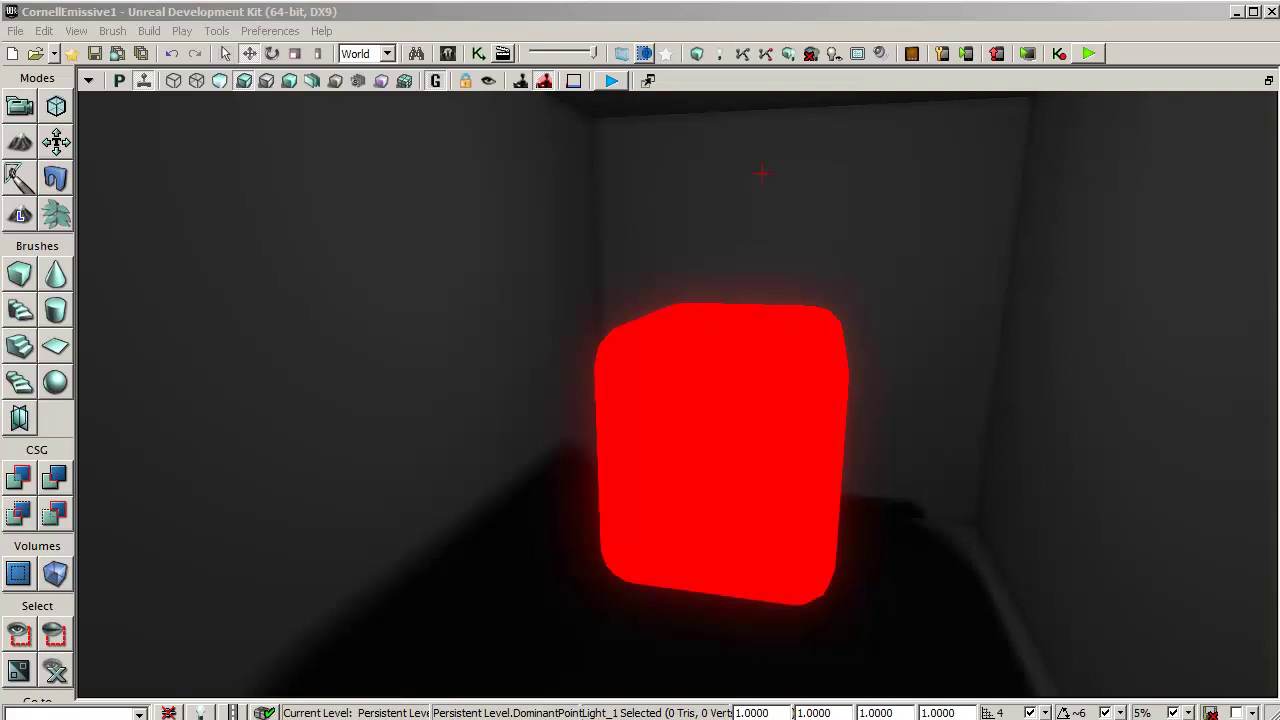
# Enable Use Emissive For Static Lighting in the red cube's Lightmass settings.
pyautogui.click(663, 362)
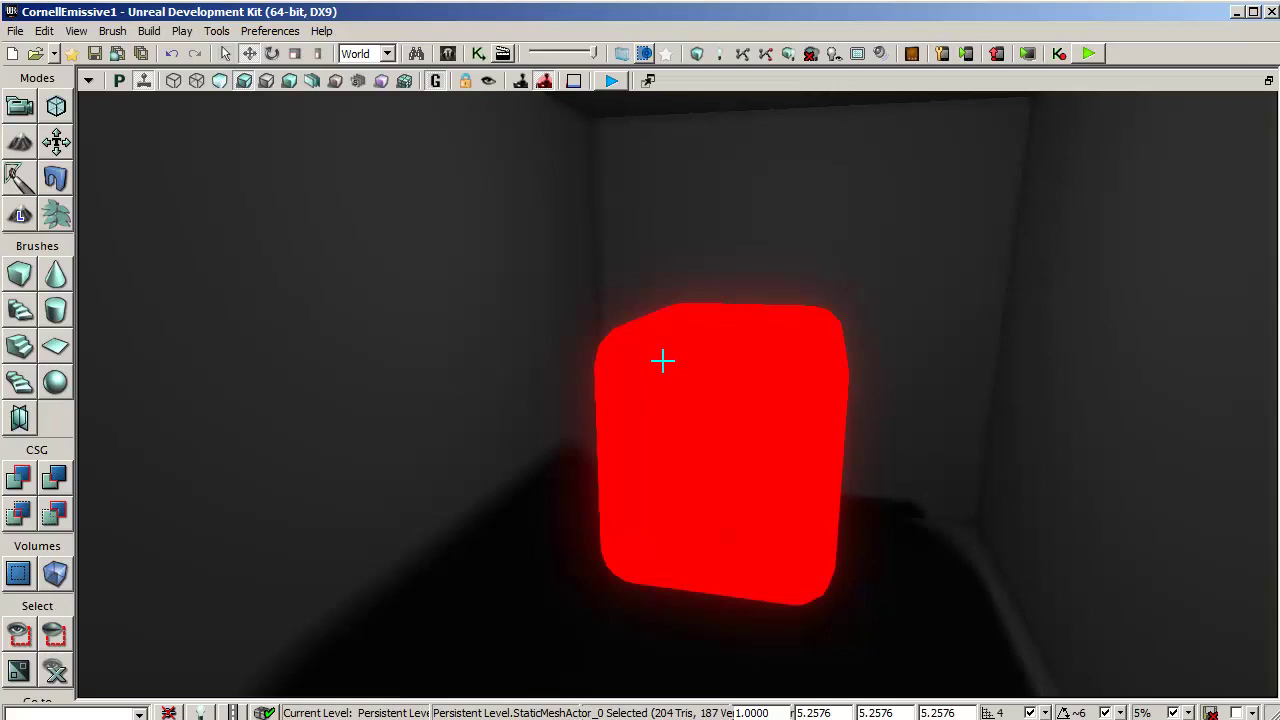
pyautogui.doubleClick(663, 360)
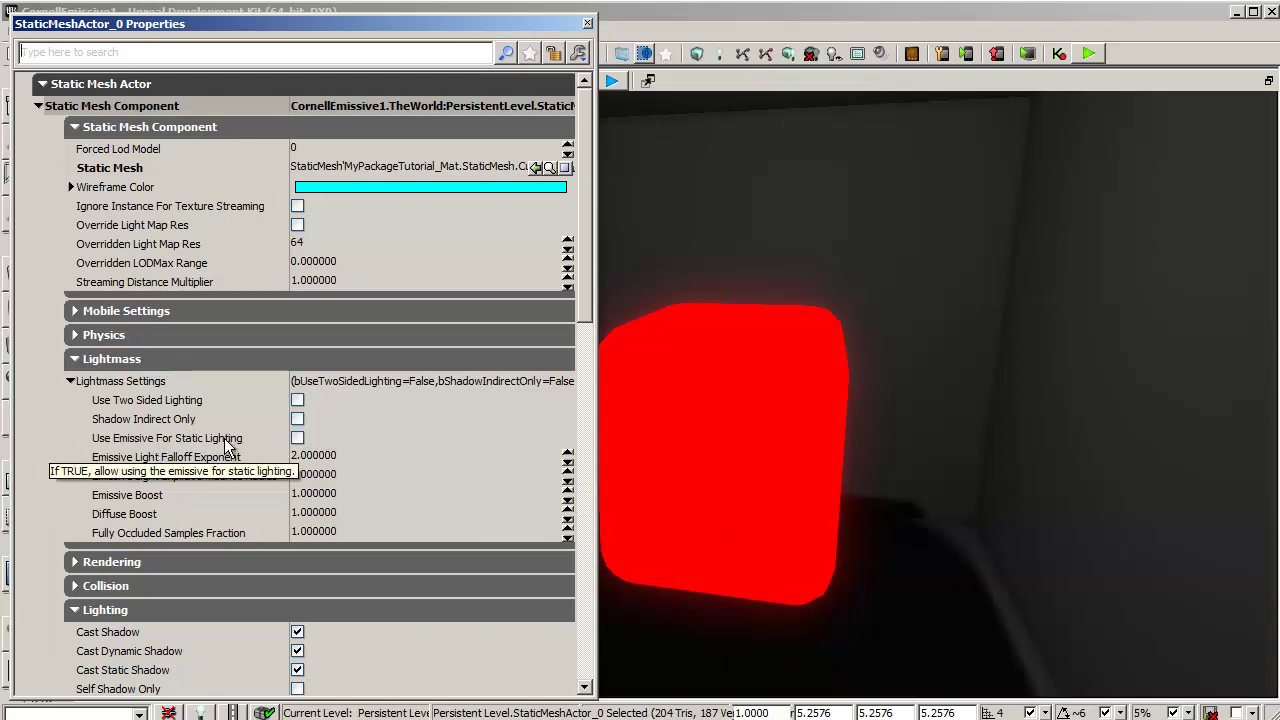
pyautogui.click(297, 439)
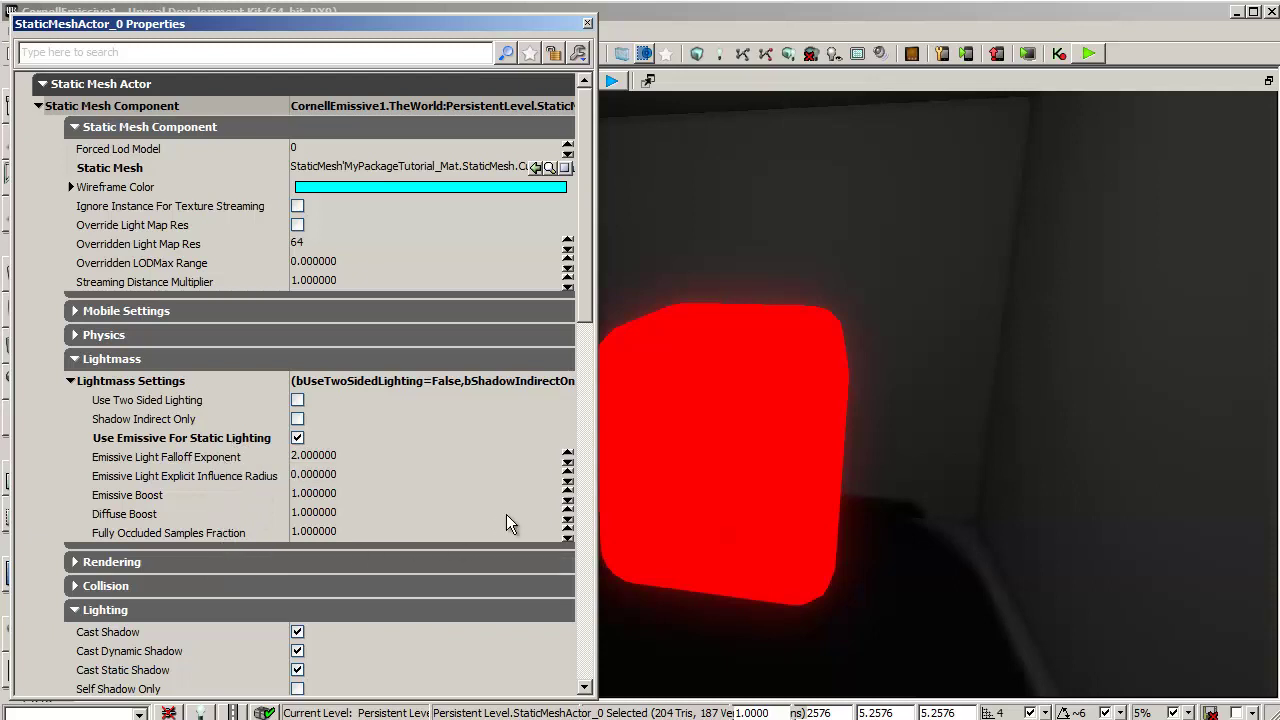
pyautogui.click(587, 23)
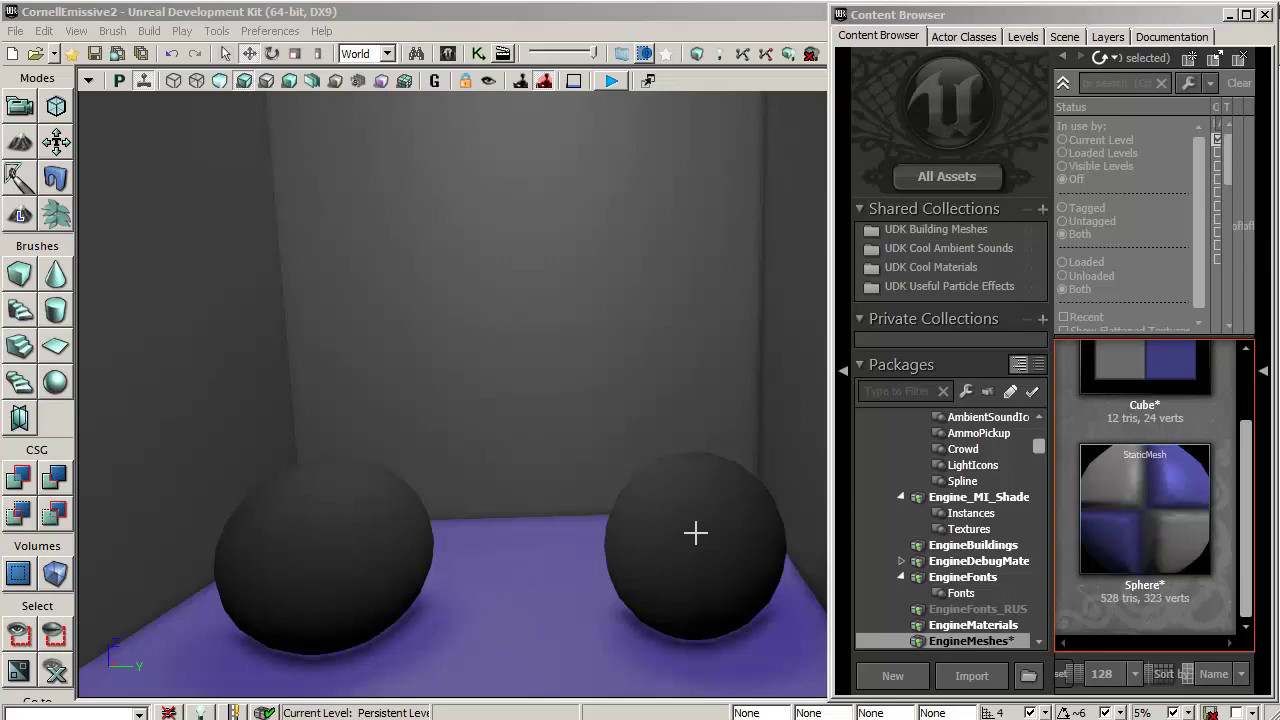
# Select the Sphere mesh in the EngineMeshes package and show the light icons in the two-sphere level.
pyautogui.click(1153, 515)
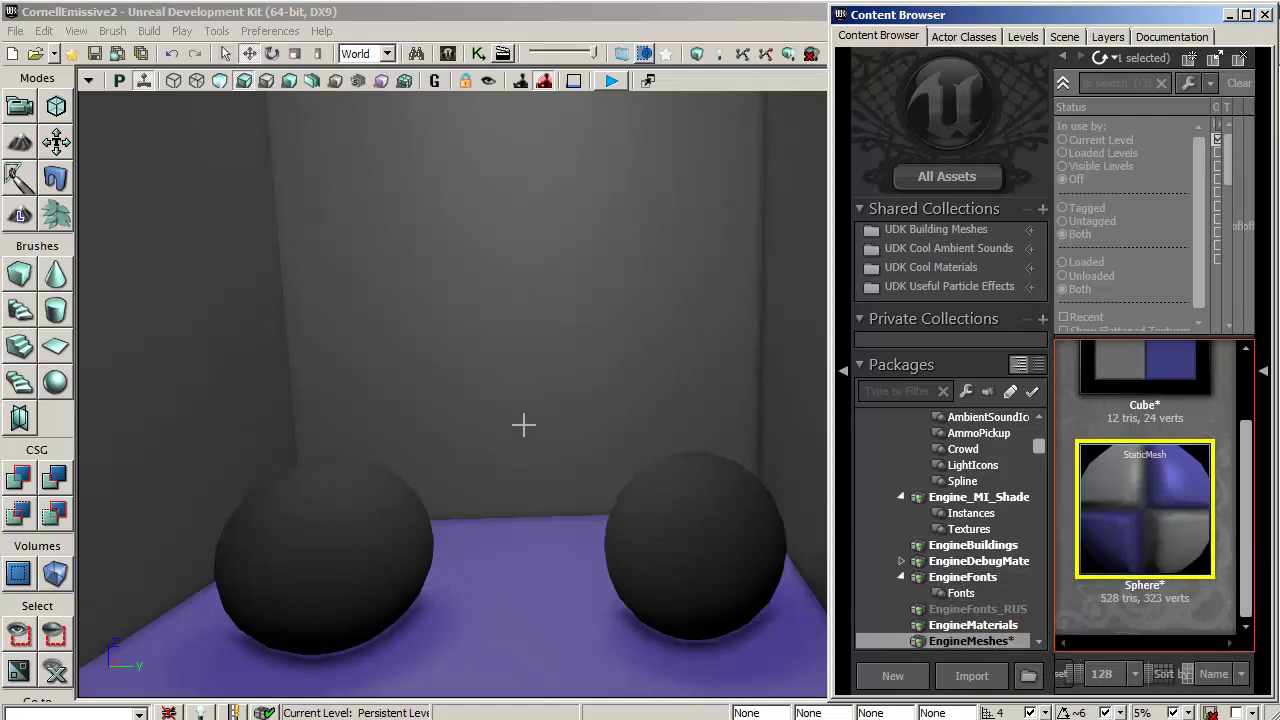
pyautogui.moveTo(526, 414); pyautogui.dragTo(537, 300, button='right')
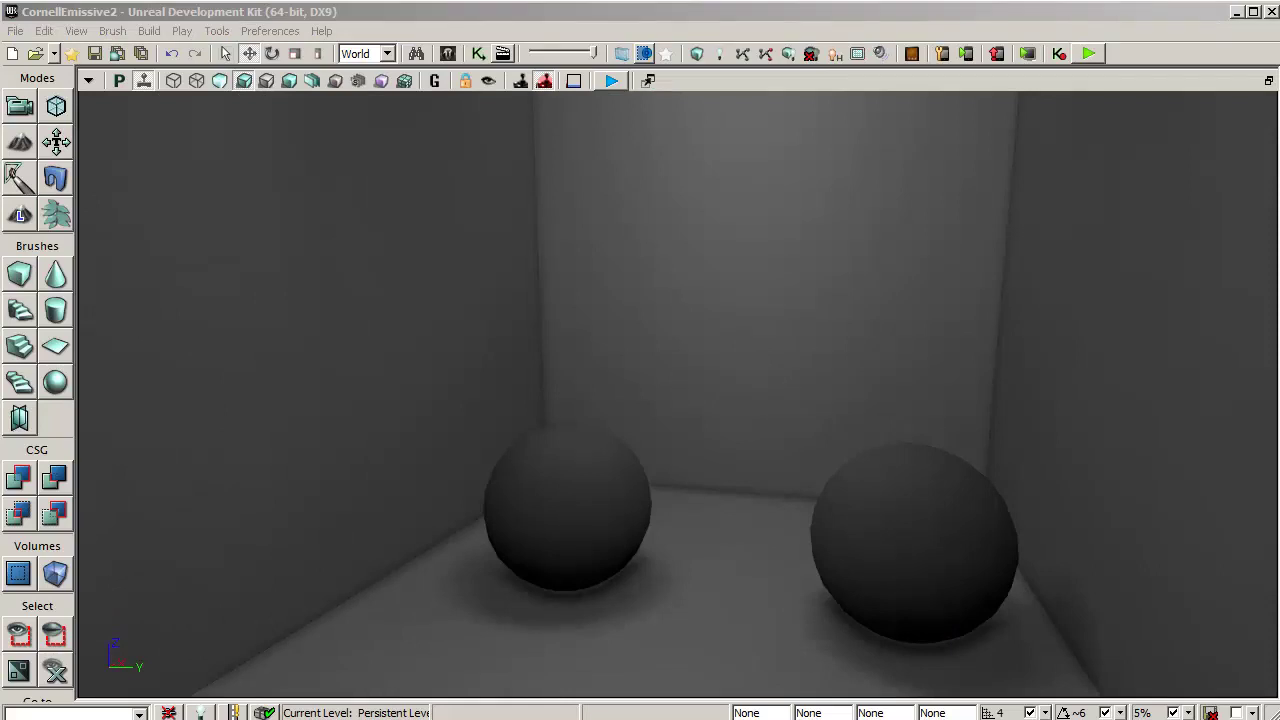
pyautogui.press('g')
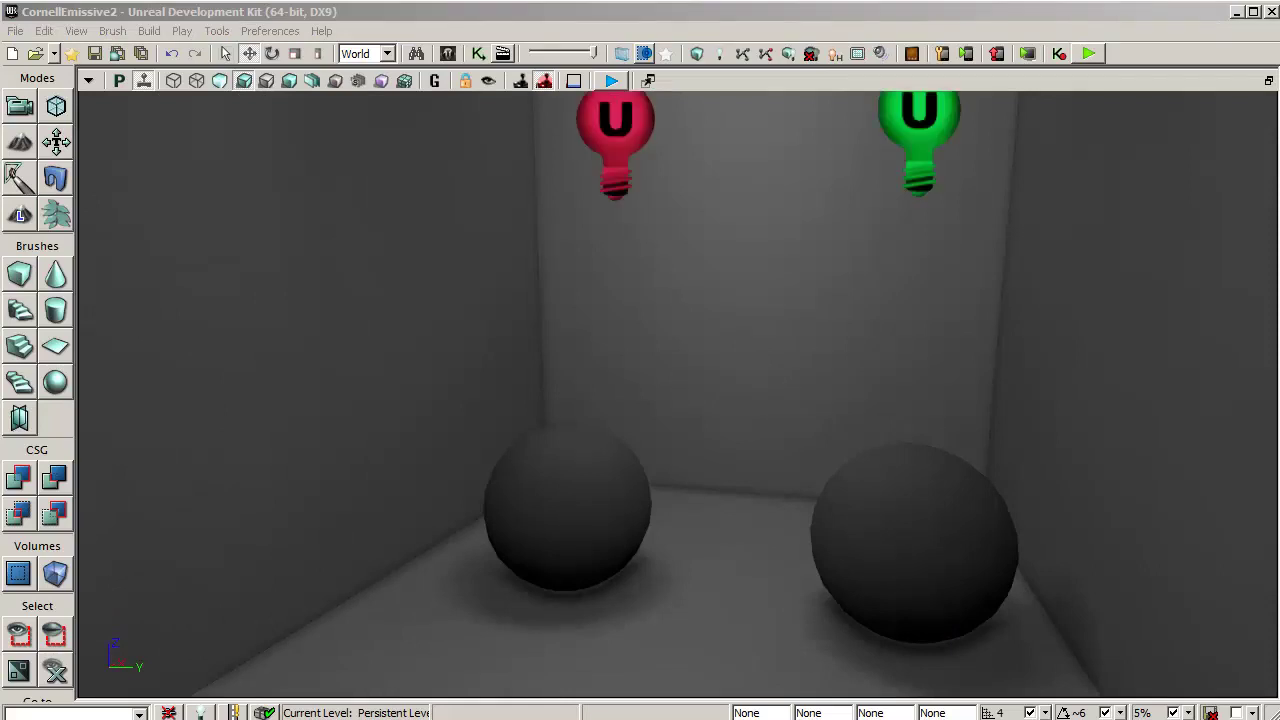
# Select each coloured point light and the sphere beneath it in turn to compare the pairs.
pyautogui.click(622, 128)
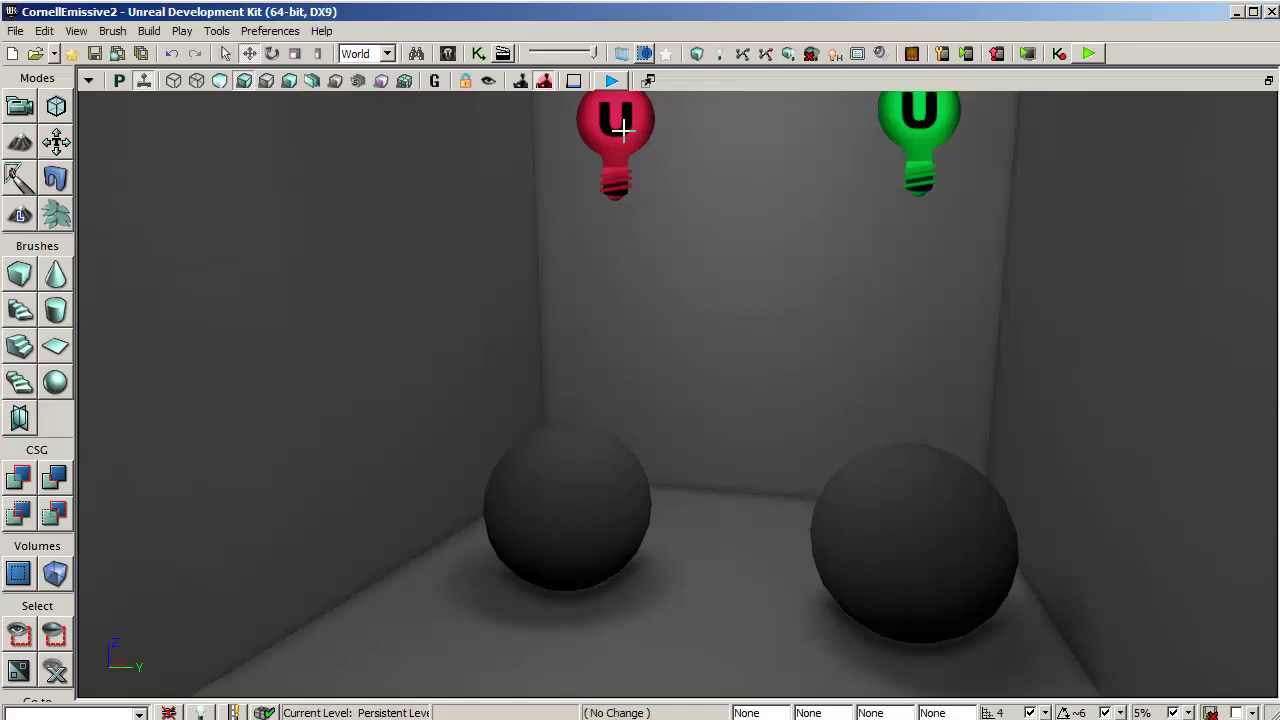
pyautogui.click(563, 507)
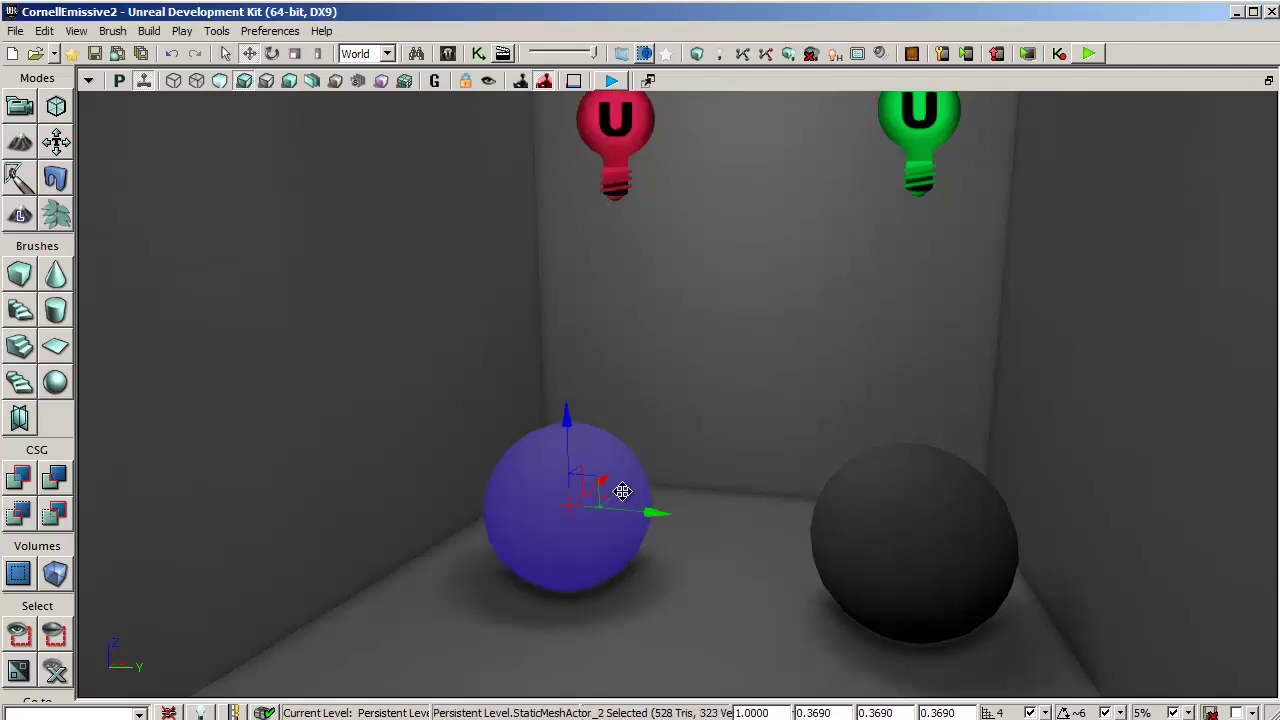
pyautogui.click(905, 118)
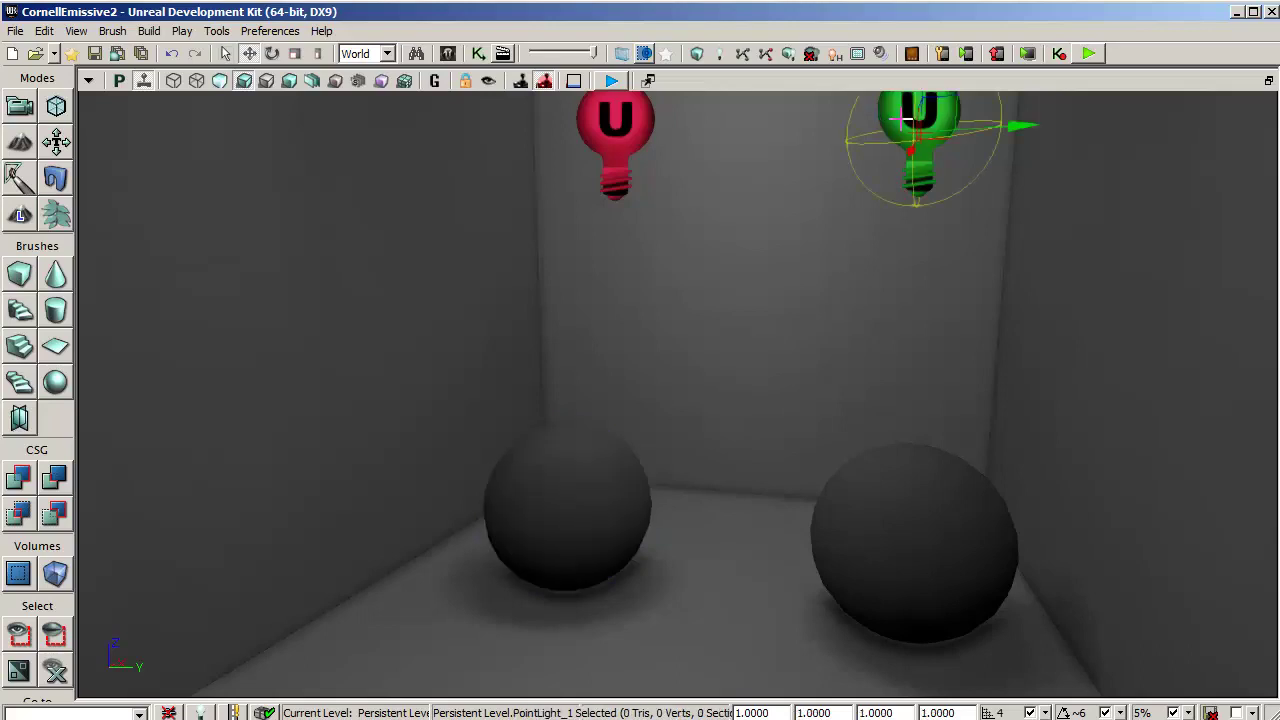
pyautogui.click(925, 502)
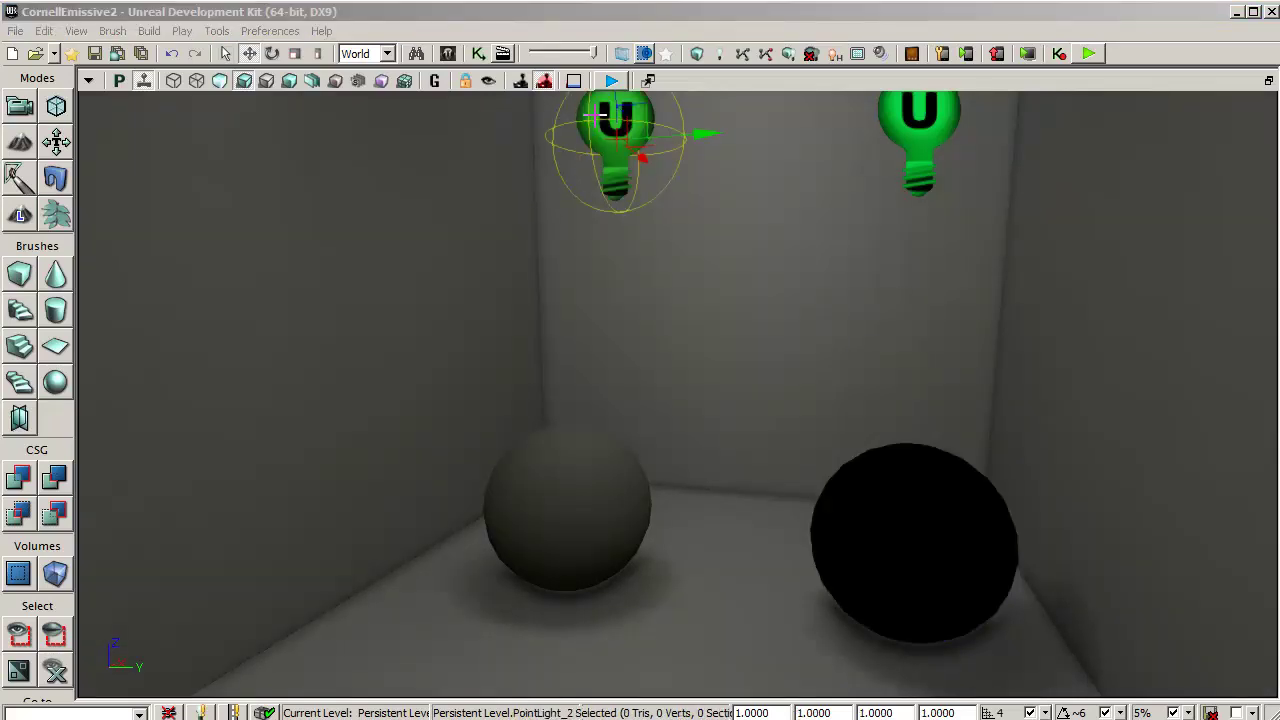
# Examine the Lighting Channels in the properties of the point light above the left sphere.
pyautogui.doubleClick(598, 113)
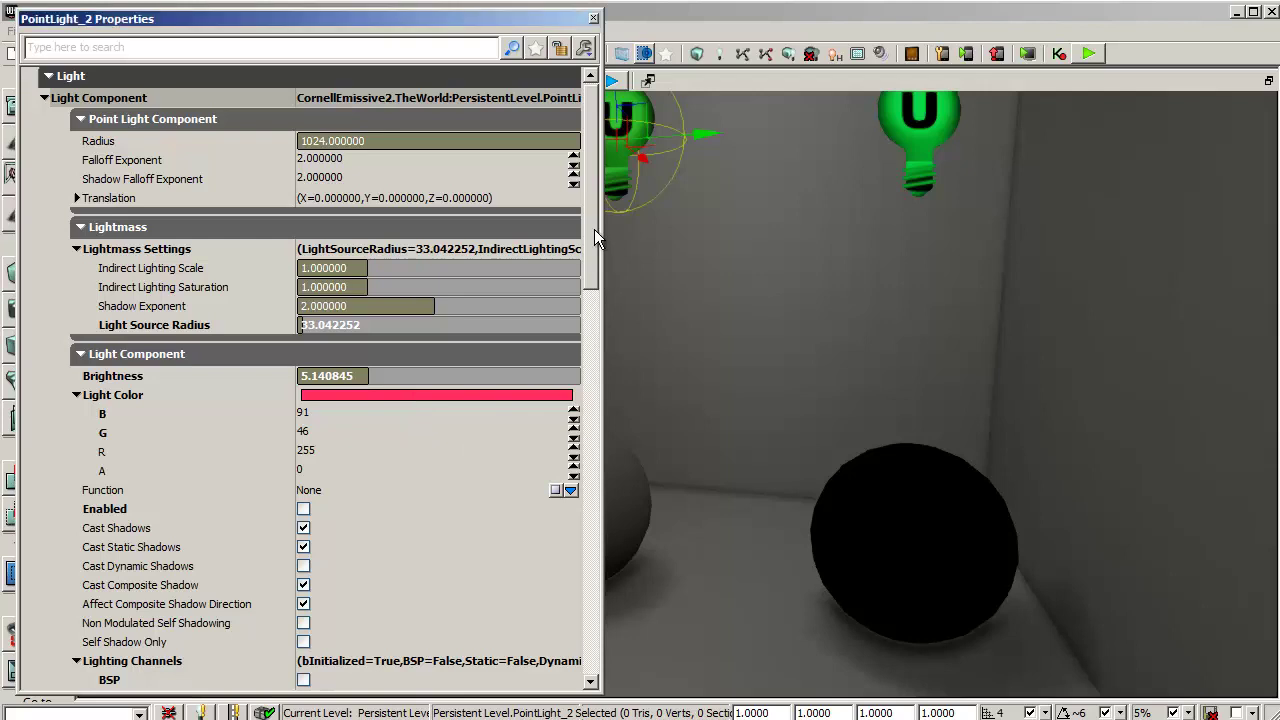
pyautogui.moveTo(594, 229); pyautogui.dragTo(597, 343)
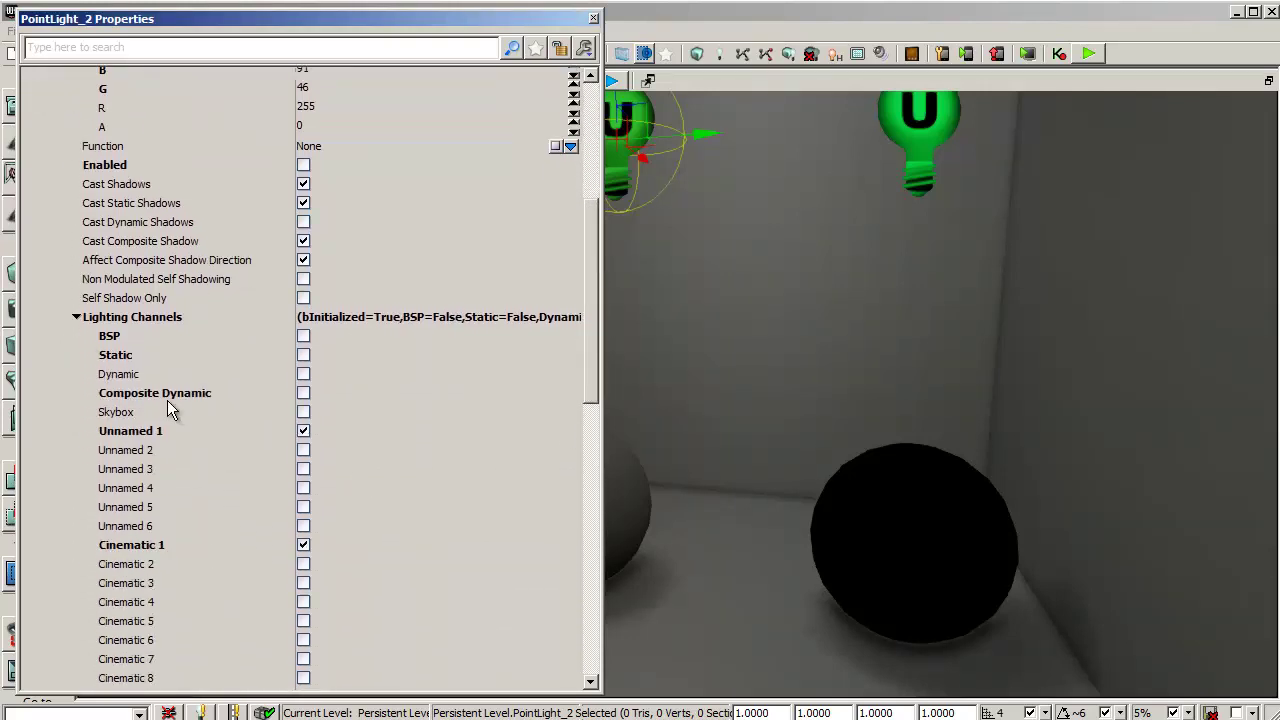
pyautogui.click(75, 317)
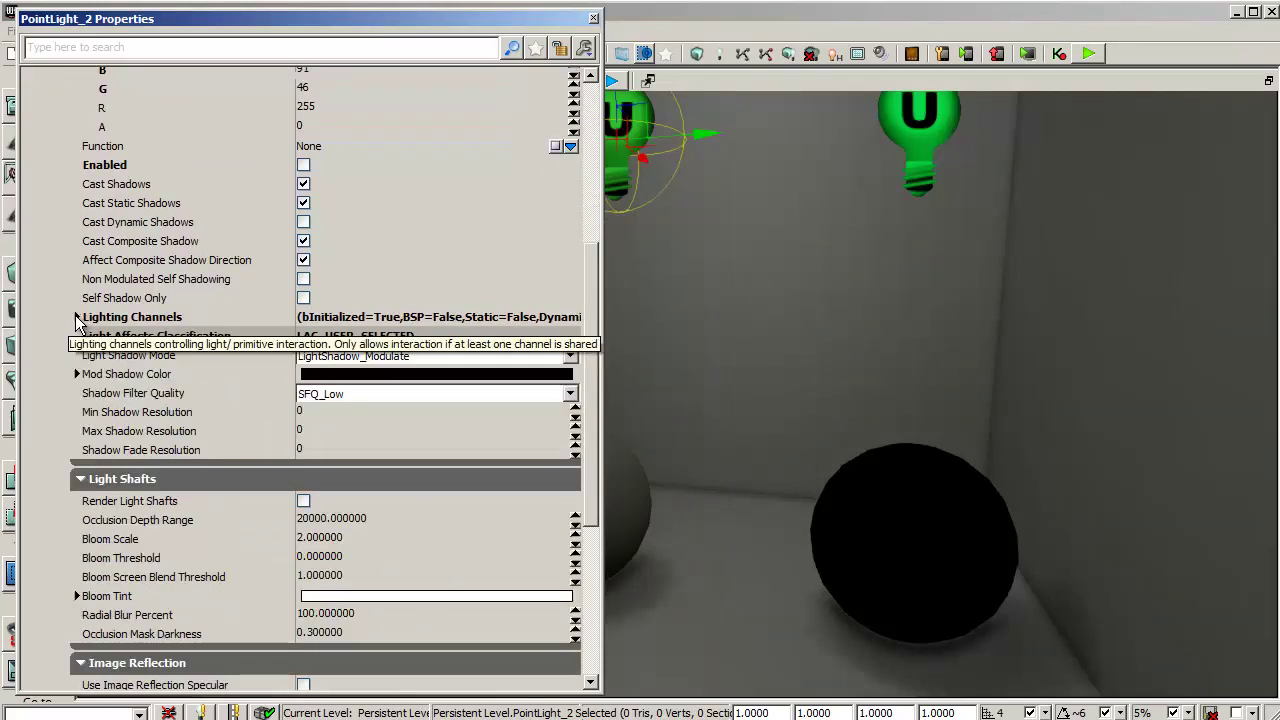
pyautogui.click(75, 317)
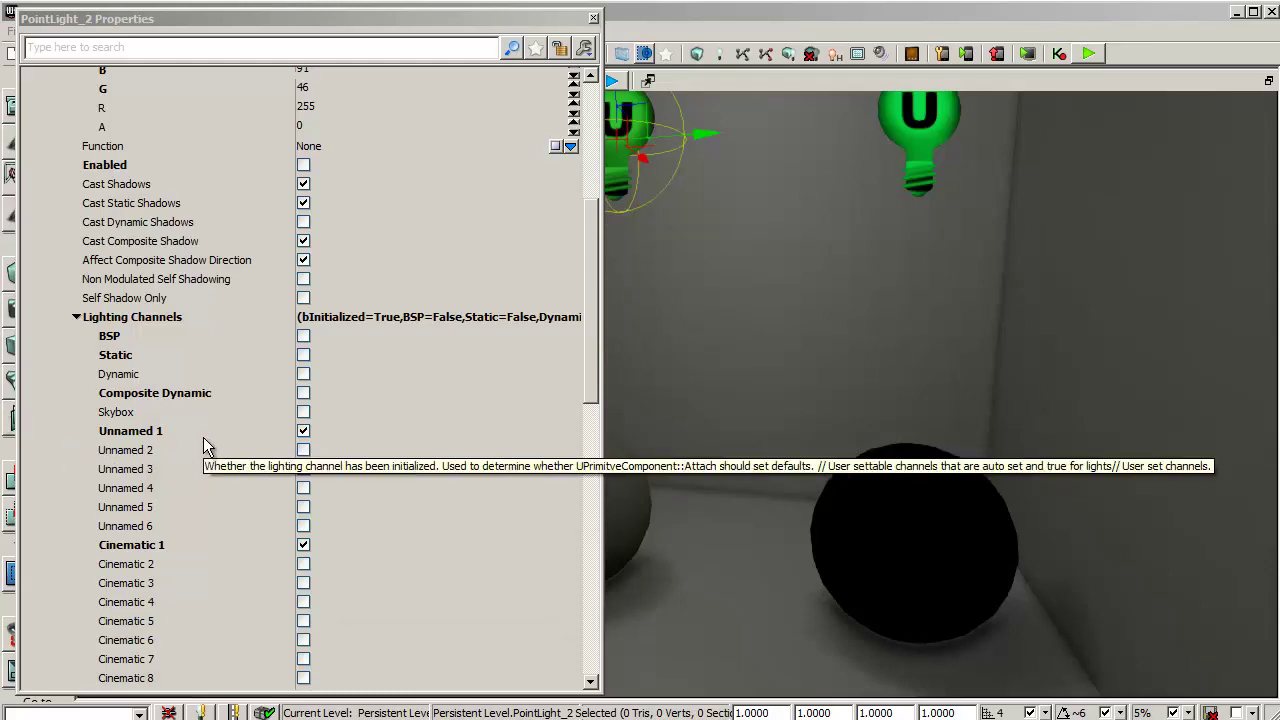
# Enable the pink point light above the left sphere and close its properties to view both spheres.
pyautogui.scroll(6, 203, 437)
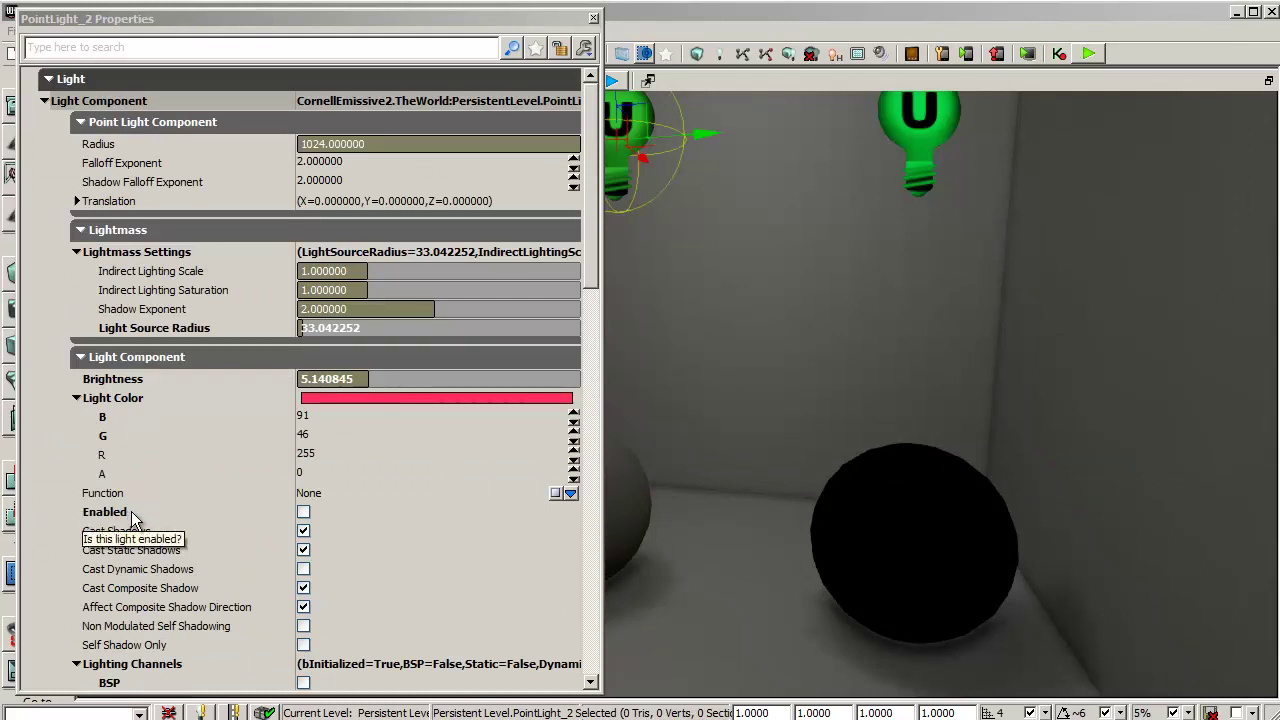
pyautogui.click(303, 512)
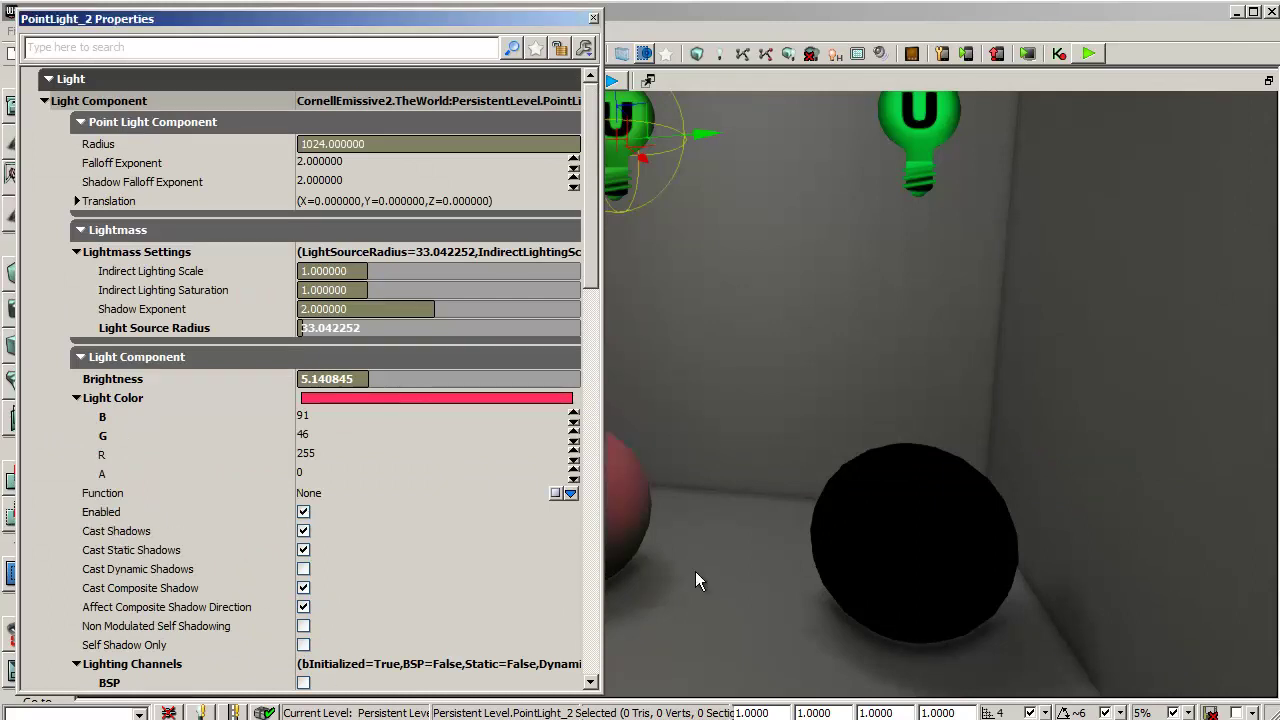
pyautogui.moveTo(771, 570); pyautogui.dragTo(720, 590)
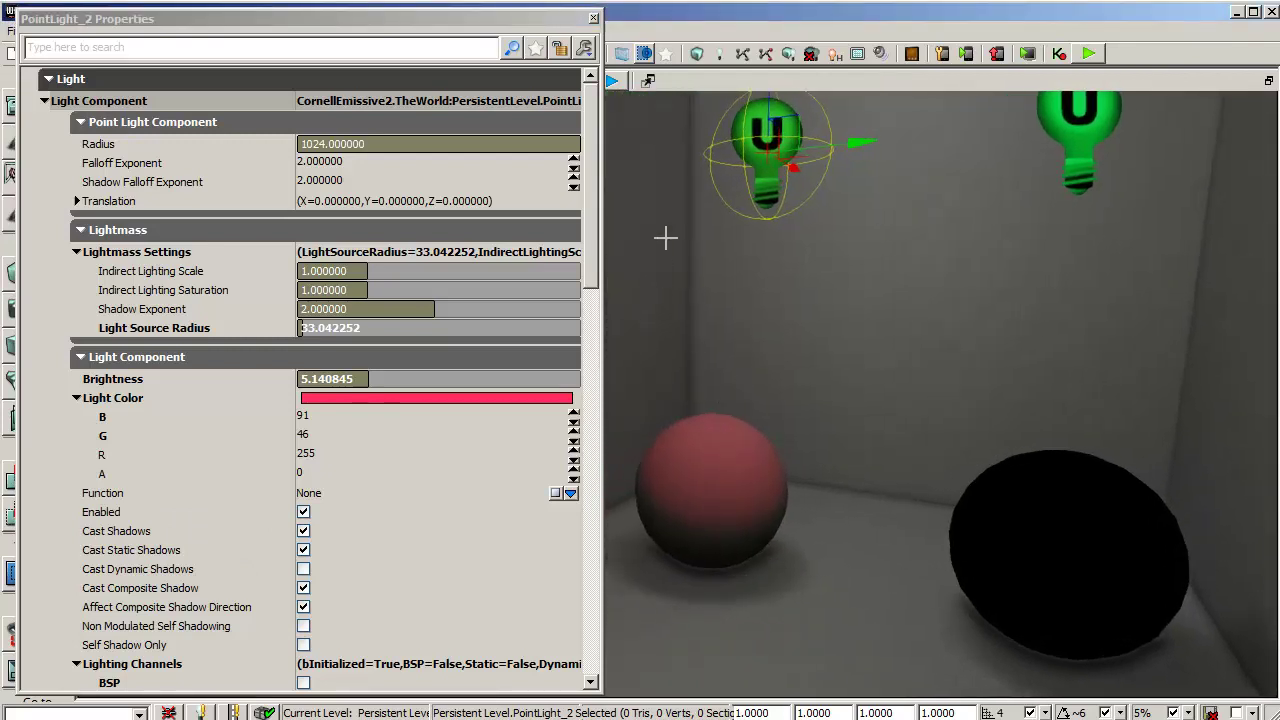
pyautogui.click(590, 12)
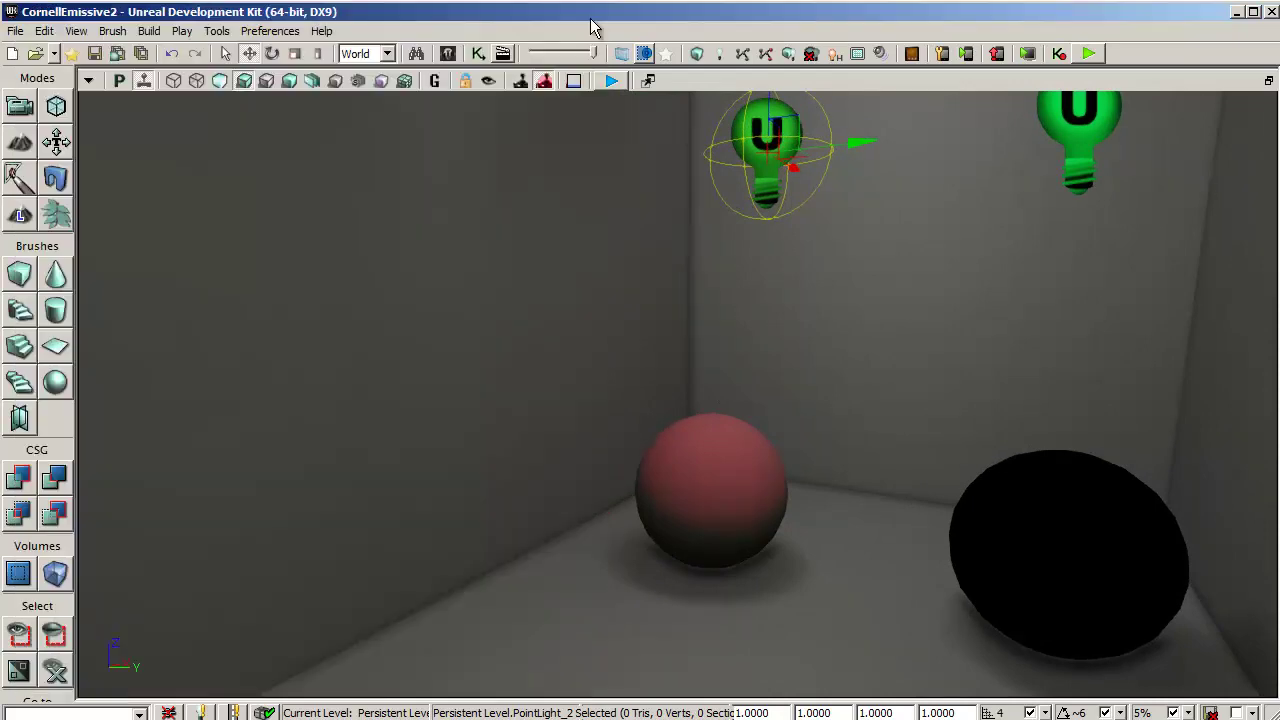
pyautogui.moveTo(478, 320); pyautogui.dragTo(503, 334)
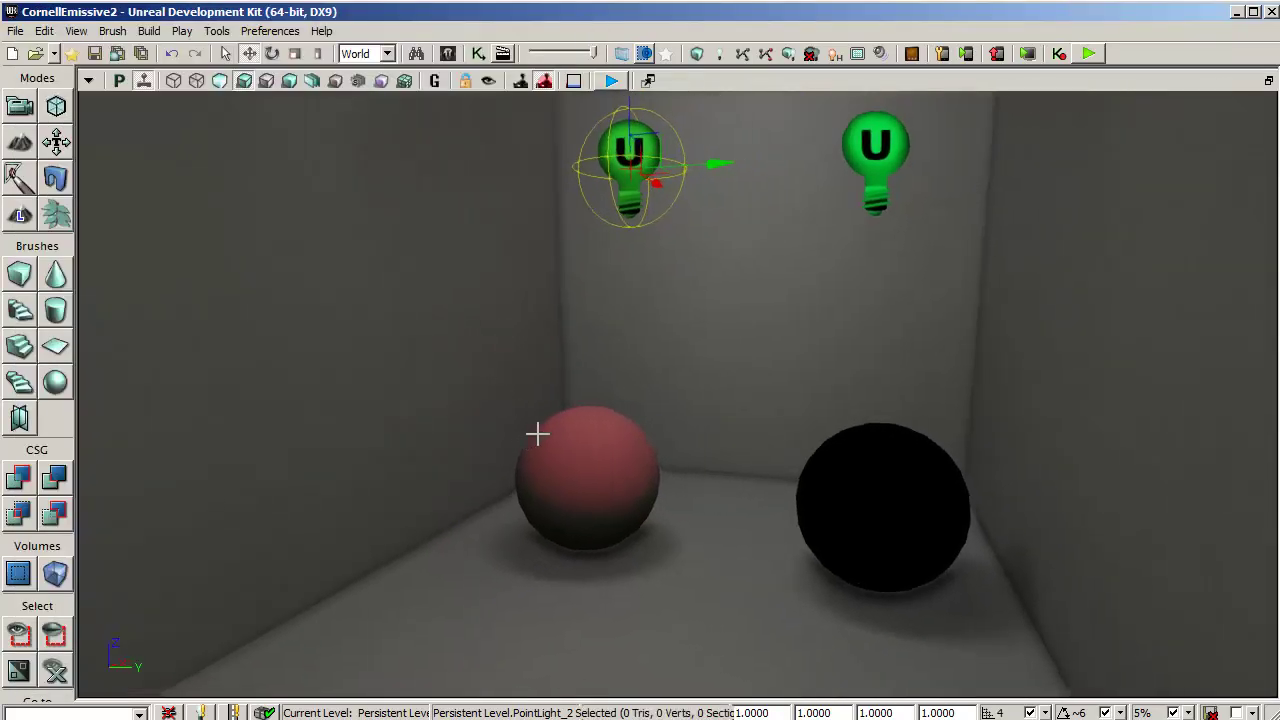
# Turn off the Unnamed 1 lighting channel on the left sphere's static mesh actor.
pyautogui.doubleClick(594, 448)
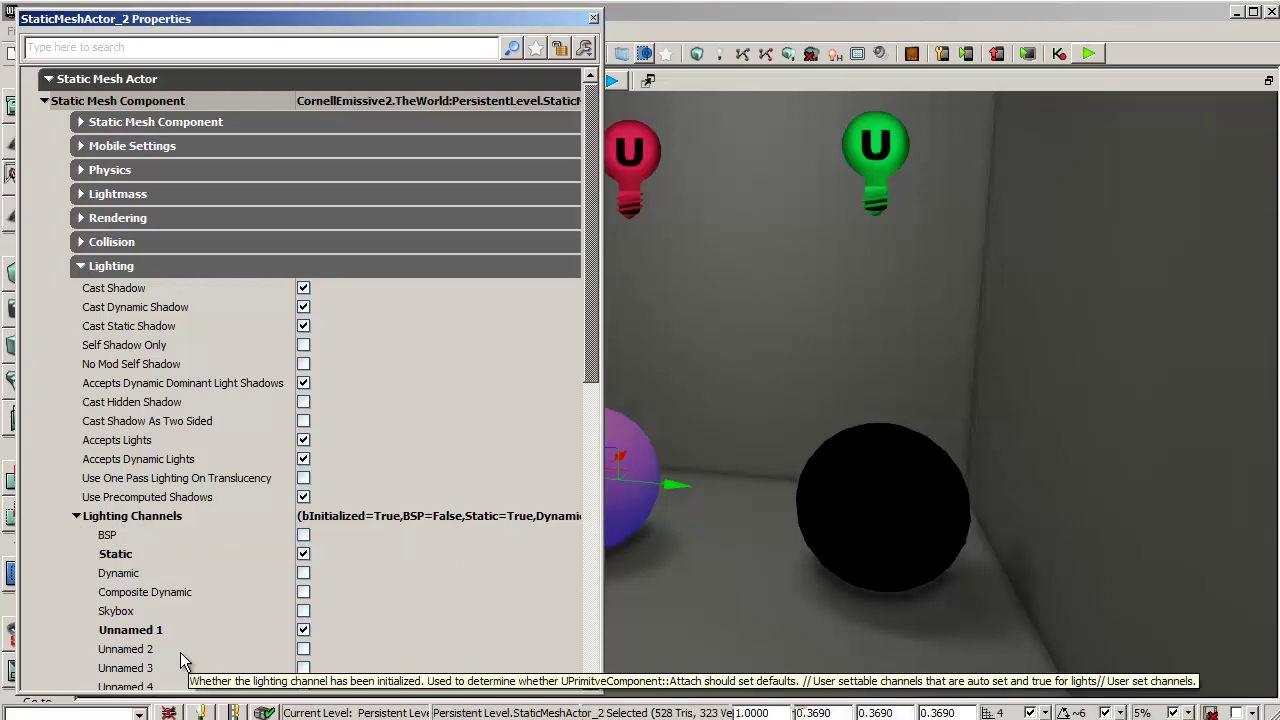
pyautogui.click(304, 631)
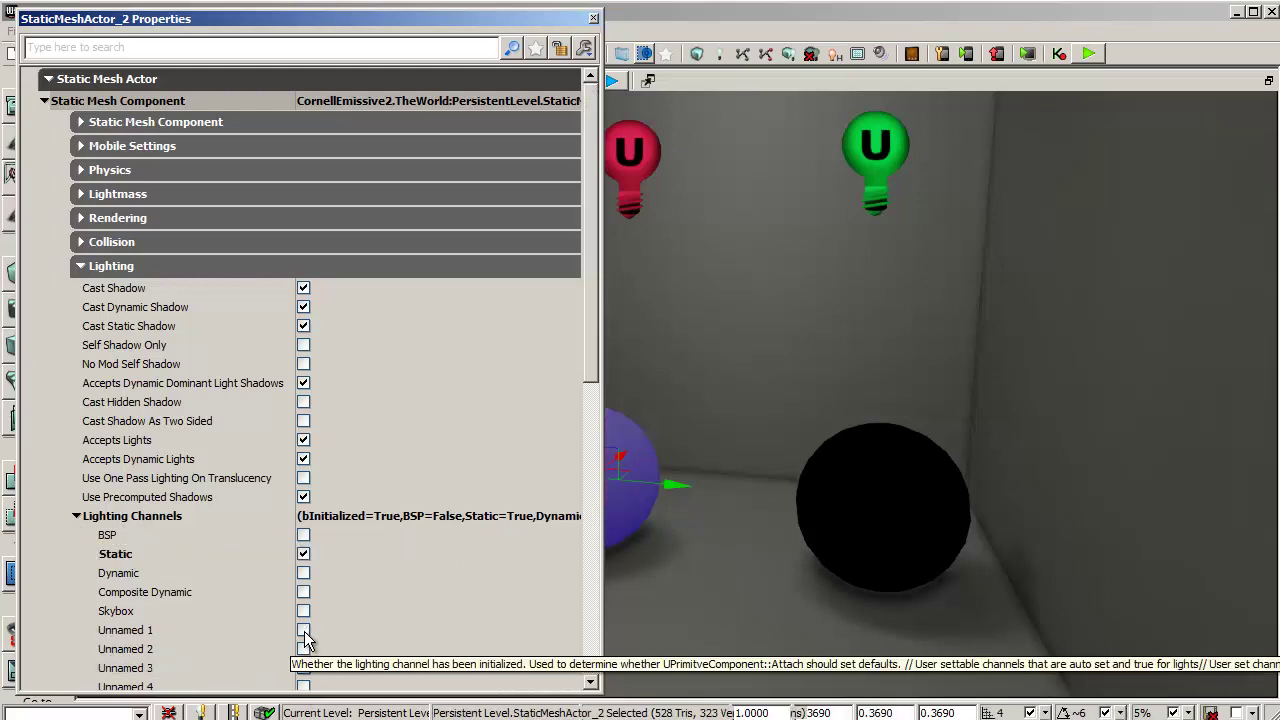
# Toggle the Unnamed 1 lighting channel on the left sphere, leaving it enabled, and turn off its Static lighting channel.
pyautogui.click(304, 631)
pyautogui.click(304, 631)
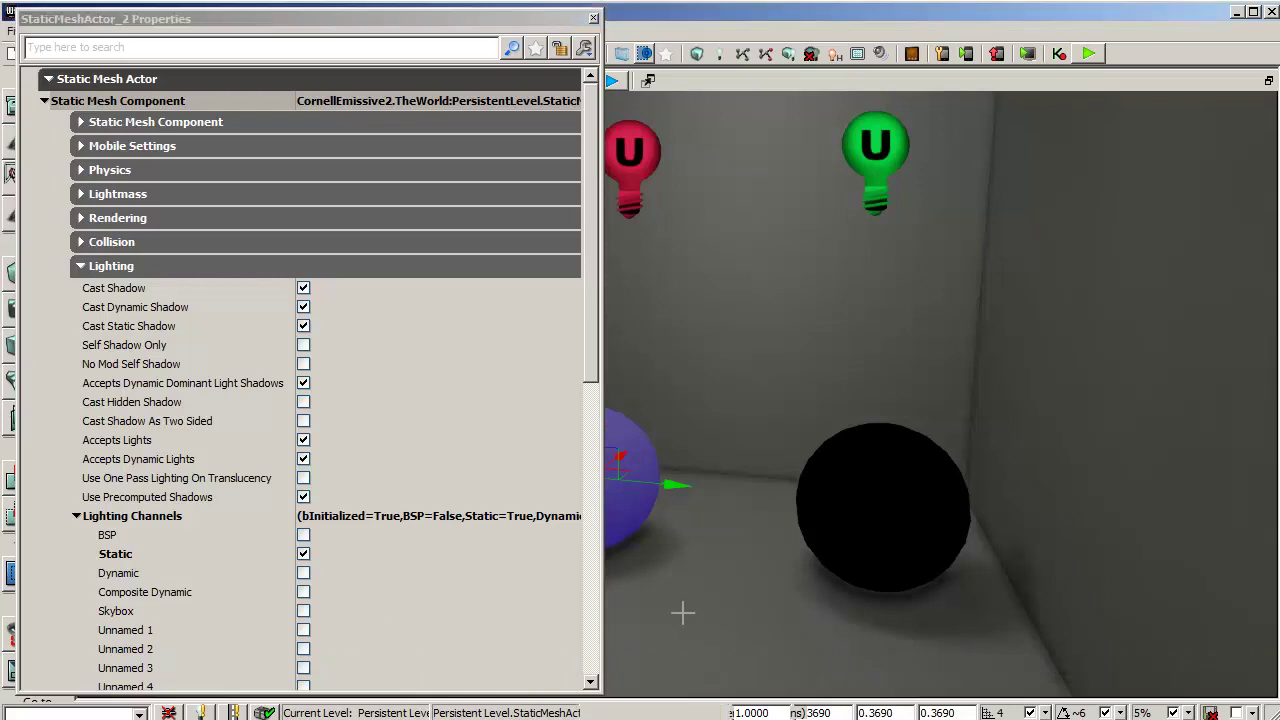
pyautogui.moveTo(683, 611); pyautogui.dragTo(660, 615)
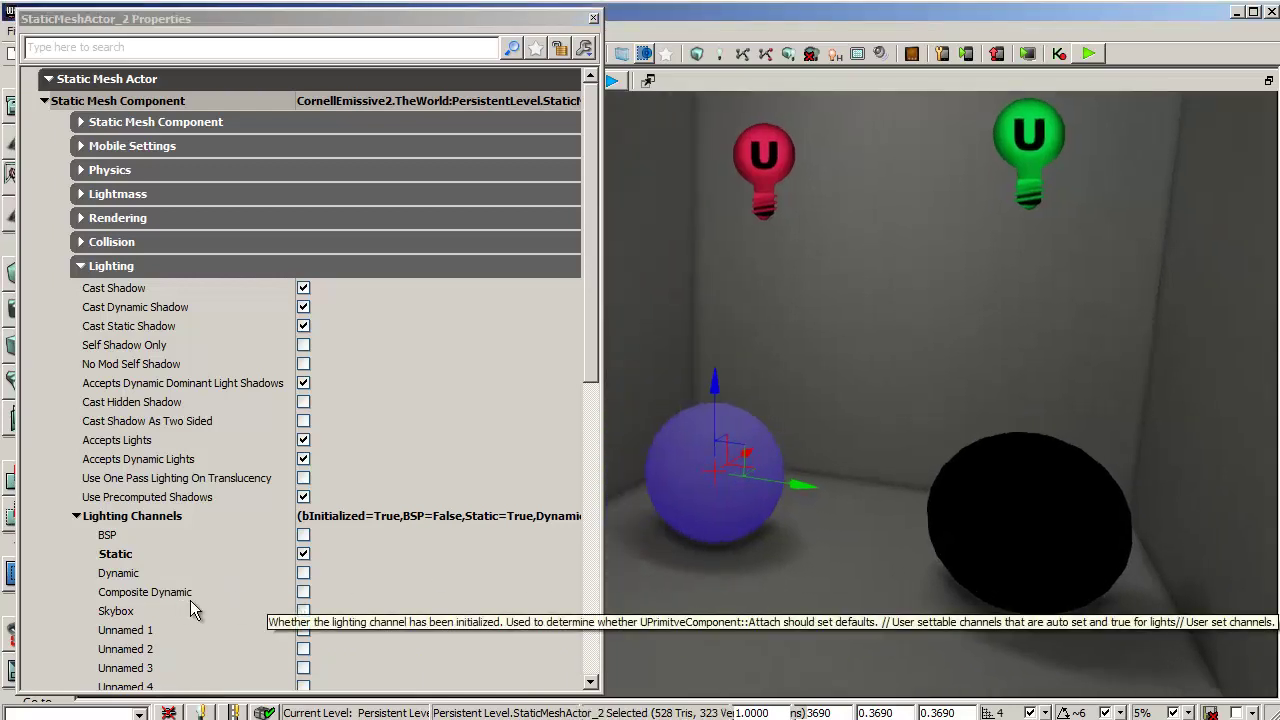
pyautogui.click(305, 632)
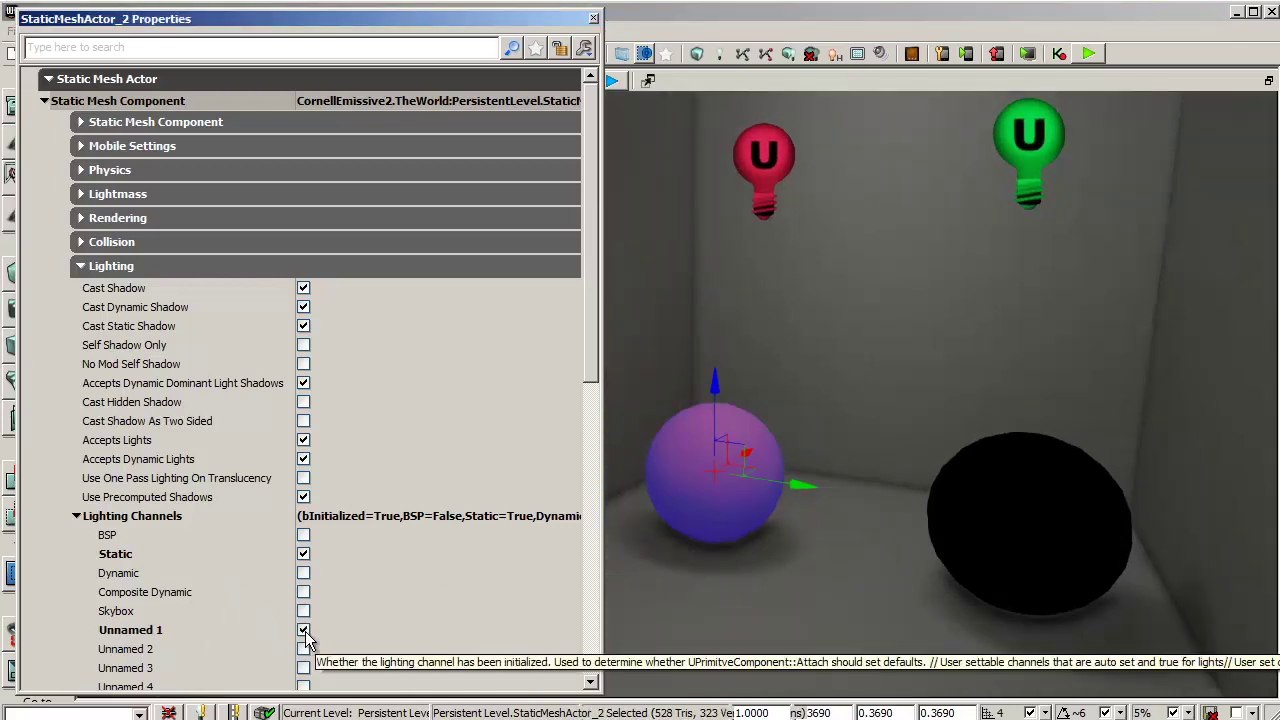
pyautogui.click(305, 632)
pyautogui.click(305, 632)
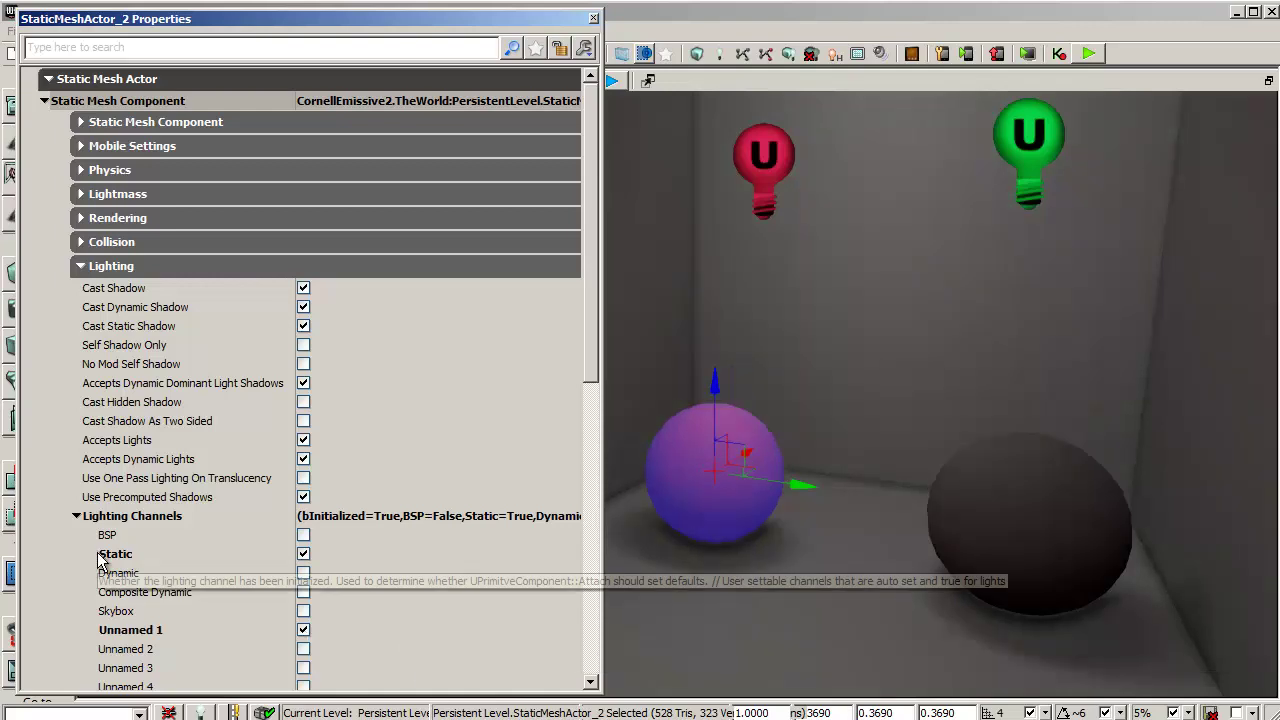
pyautogui.click(305, 557)
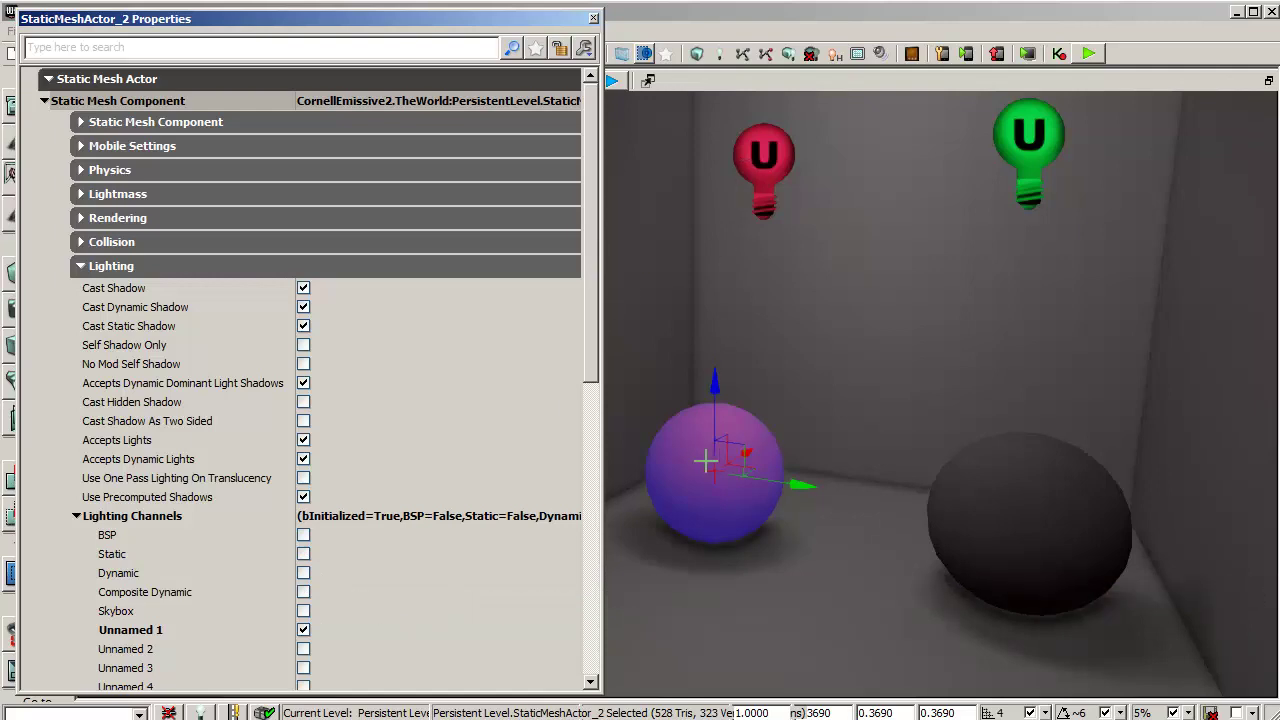
# Enable the green point light above the right sphere and compare its Lighting Channels with those of the right sphere.
pyautogui.click(1029, 150)
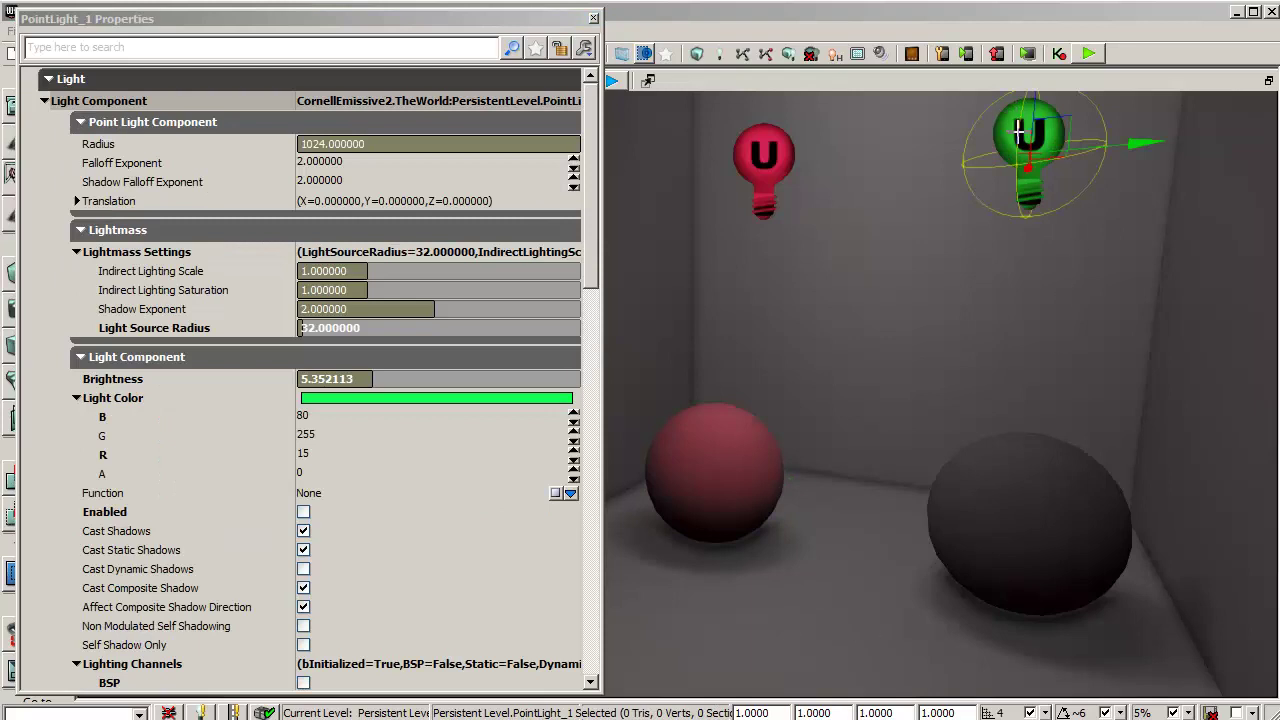
pyautogui.click(303, 511)
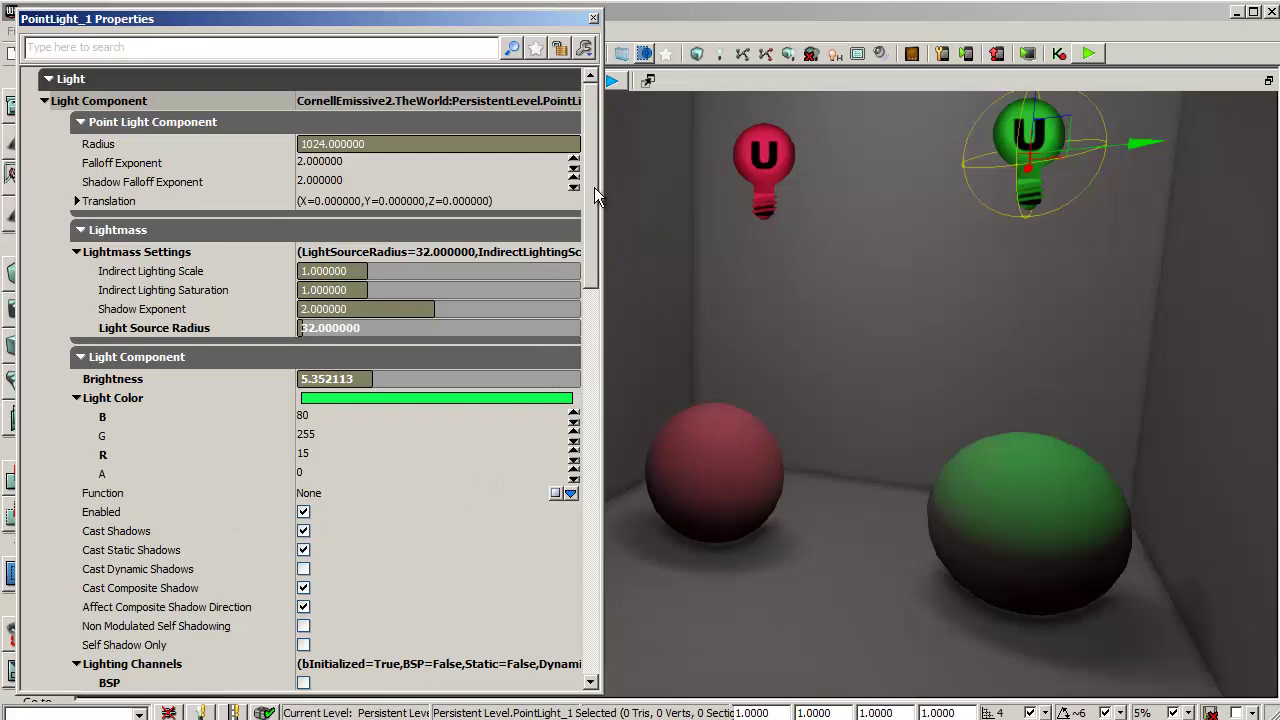
pyautogui.moveTo(594, 187); pyautogui.dragTo(587, 312)
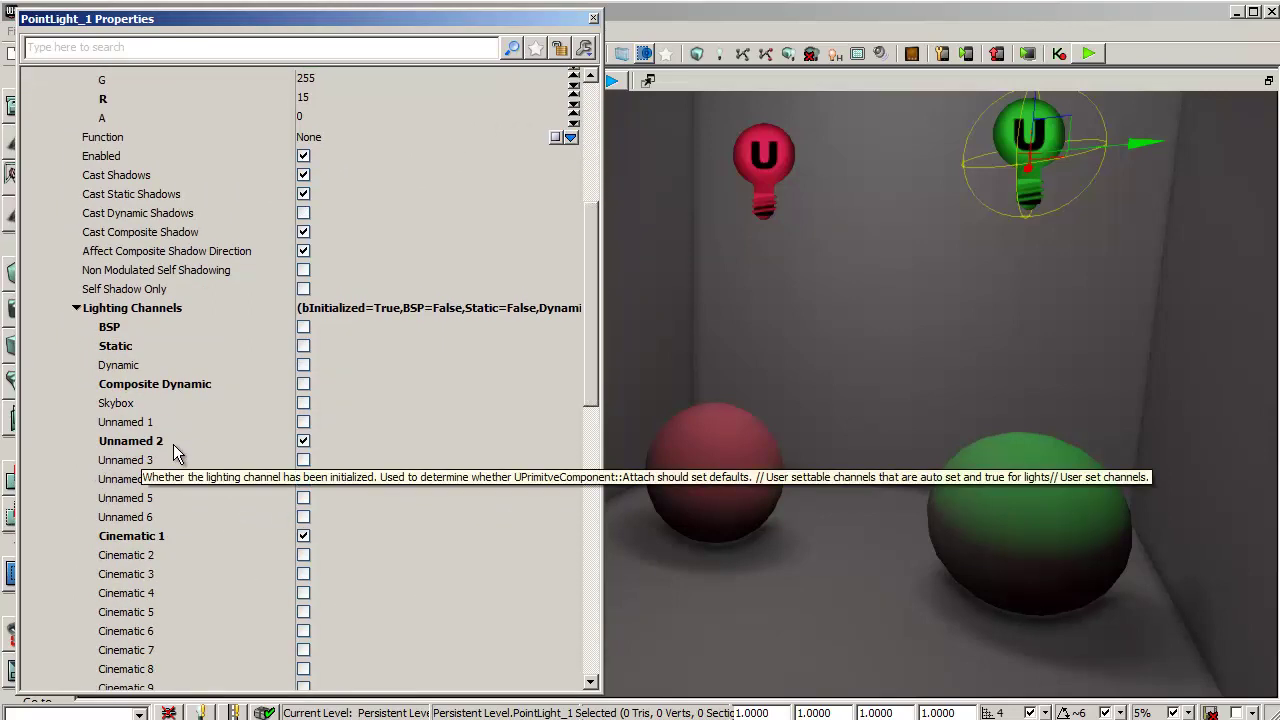
pyautogui.click(1020, 520)
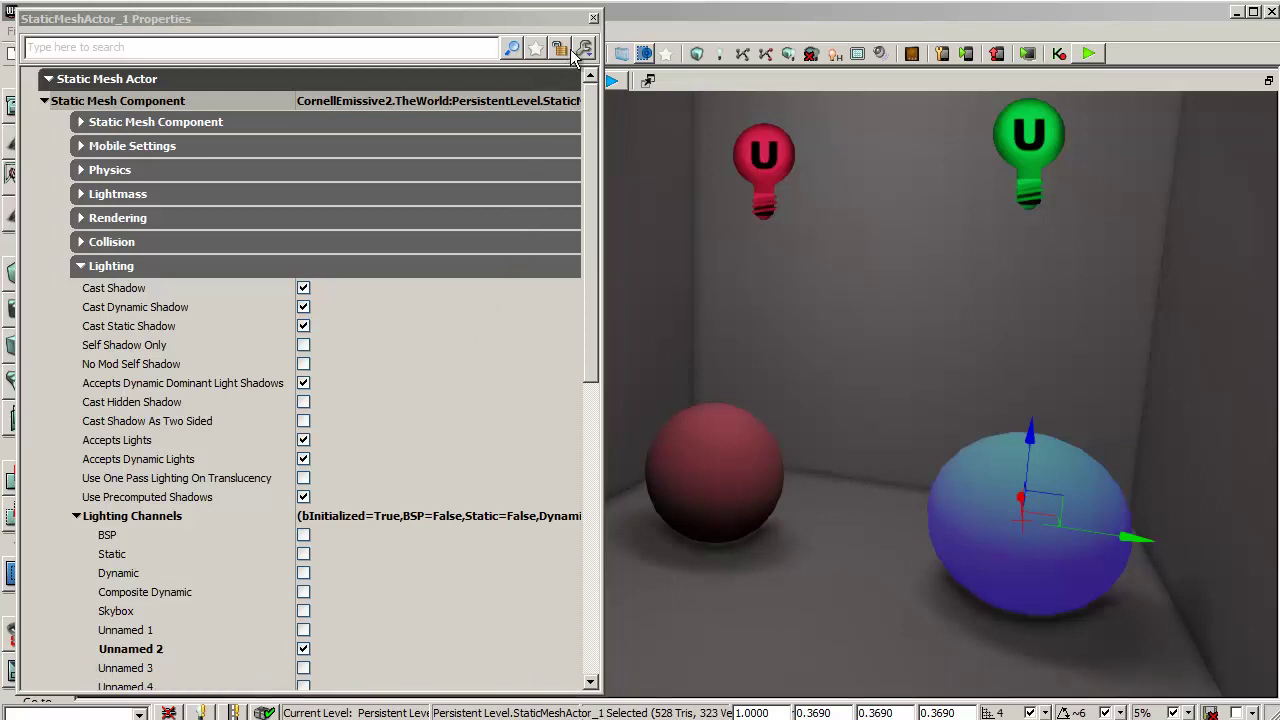
pyautogui.click(593, 20)
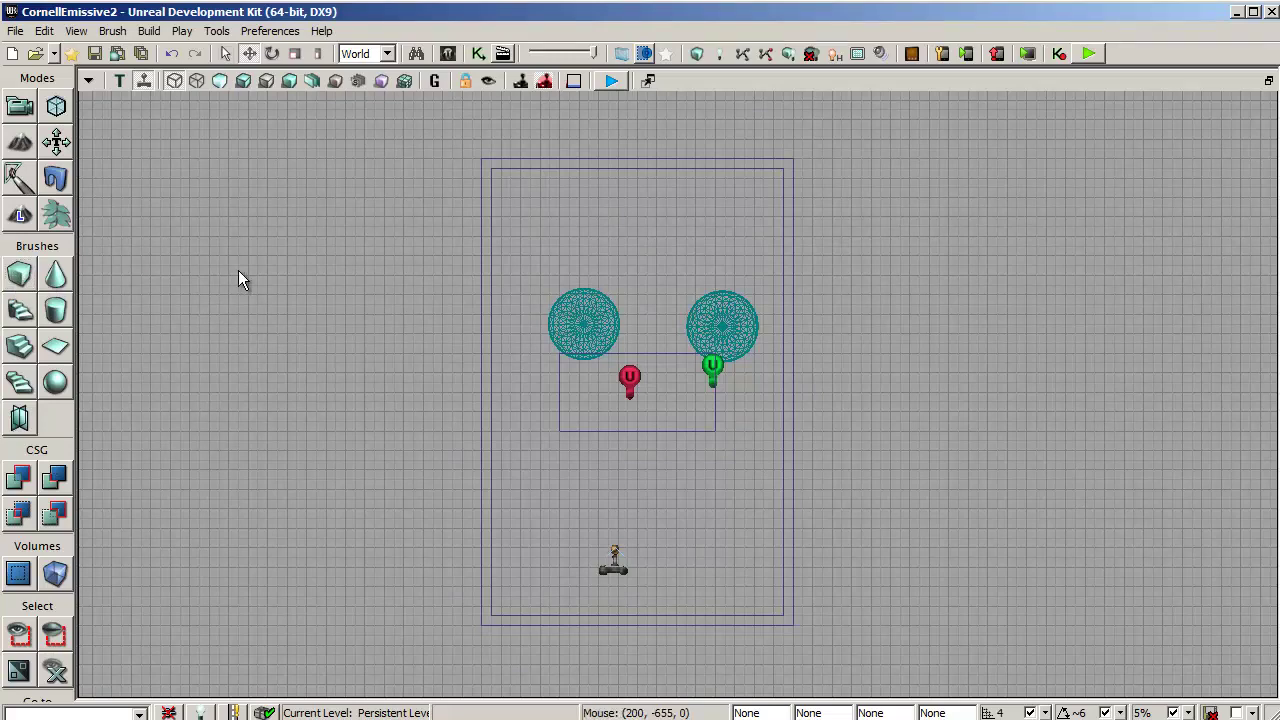
# Show the builder brush in the top view and move it over the far left corner of the room.
pyautogui.press('b')
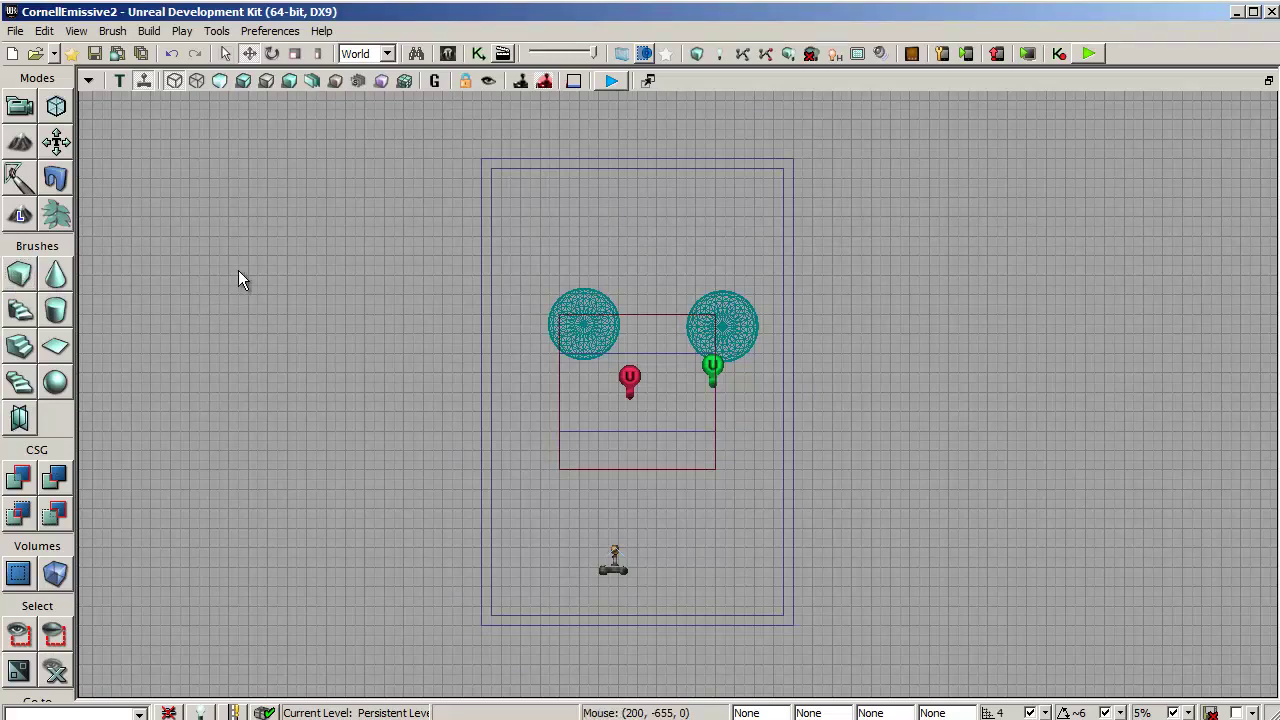
pyautogui.click(650, 470)
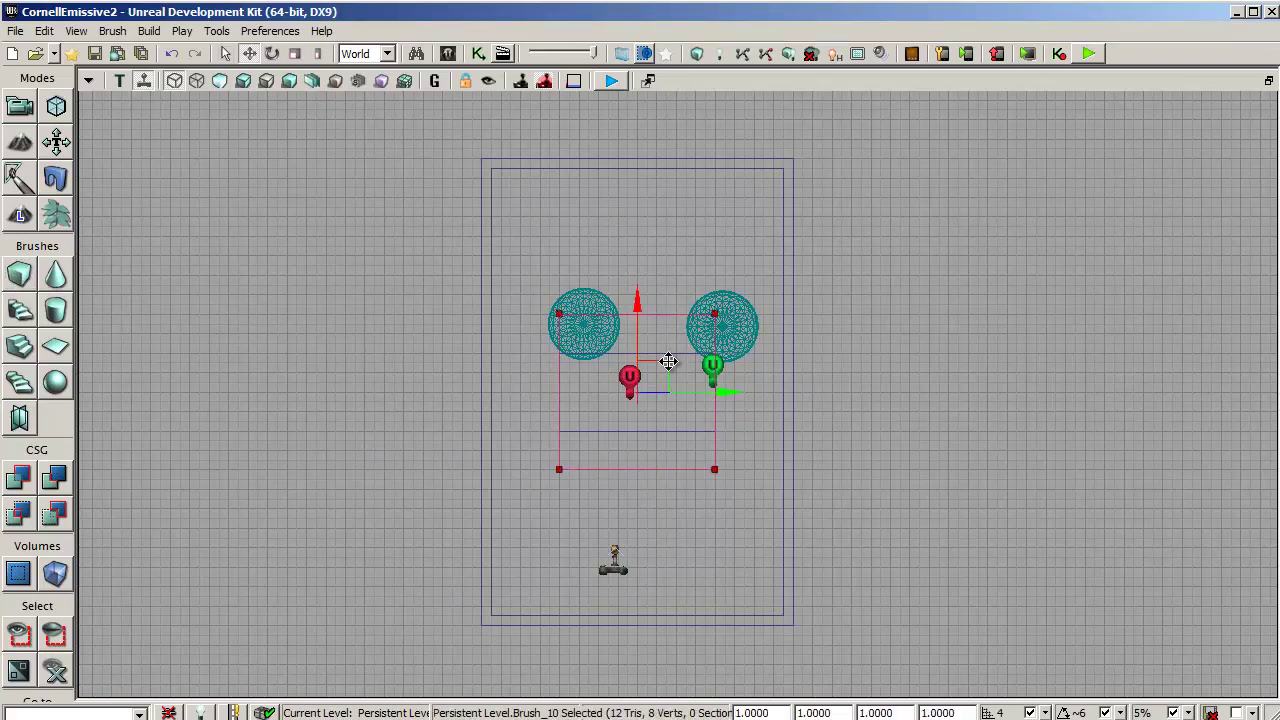
pyautogui.moveTo(669, 360)
pyautogui.mouseDown()
pyautogui.moveTo(566, 177)
pyautogui.moveTo(582, 197)
pyautogui.mouseUp()
# In Geometry mode, stretch the builder brush's vertices past the room's right wall and near wall in the top view.
pyautogui.click(56, 102)
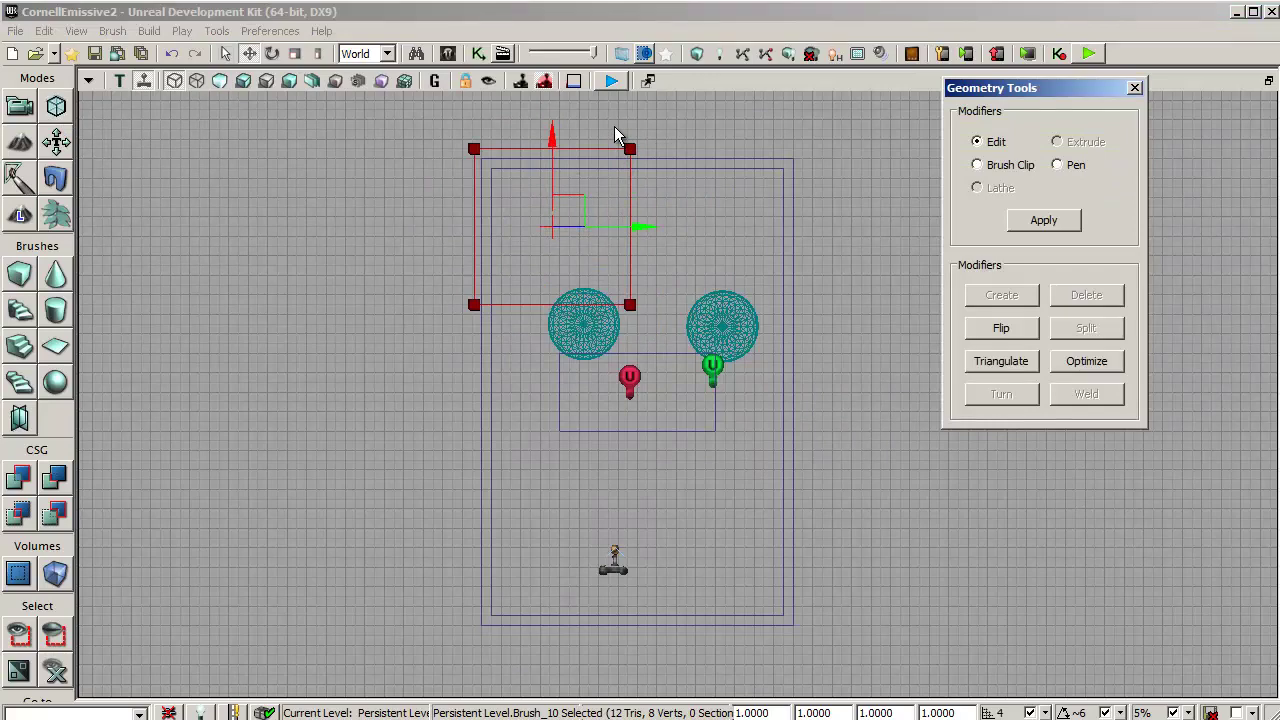
pyautogui.moveTo(614, 126)
pyautogui.keyDown('ctrl'); pyautogui.keyDown('alt'); pyautogui.mouseDown()
pyautogui.moveTo(651, 189)
pyautogui.moveTo(682, 340)
pyautogui.mouseUp(); pyautogui.keyUp('alt'); pyautogui.keyUp('ctrl')
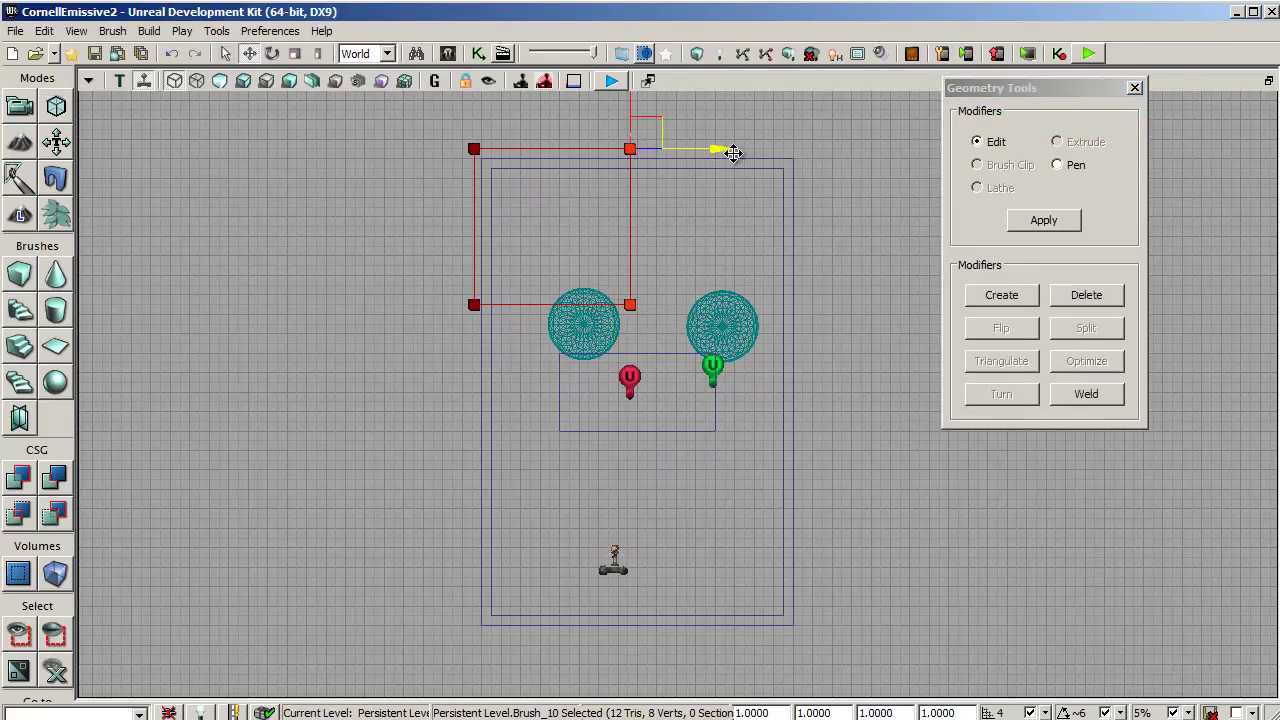
pyautogui.moveTo(731, 151); pyautogui.dragTo(860, 171)
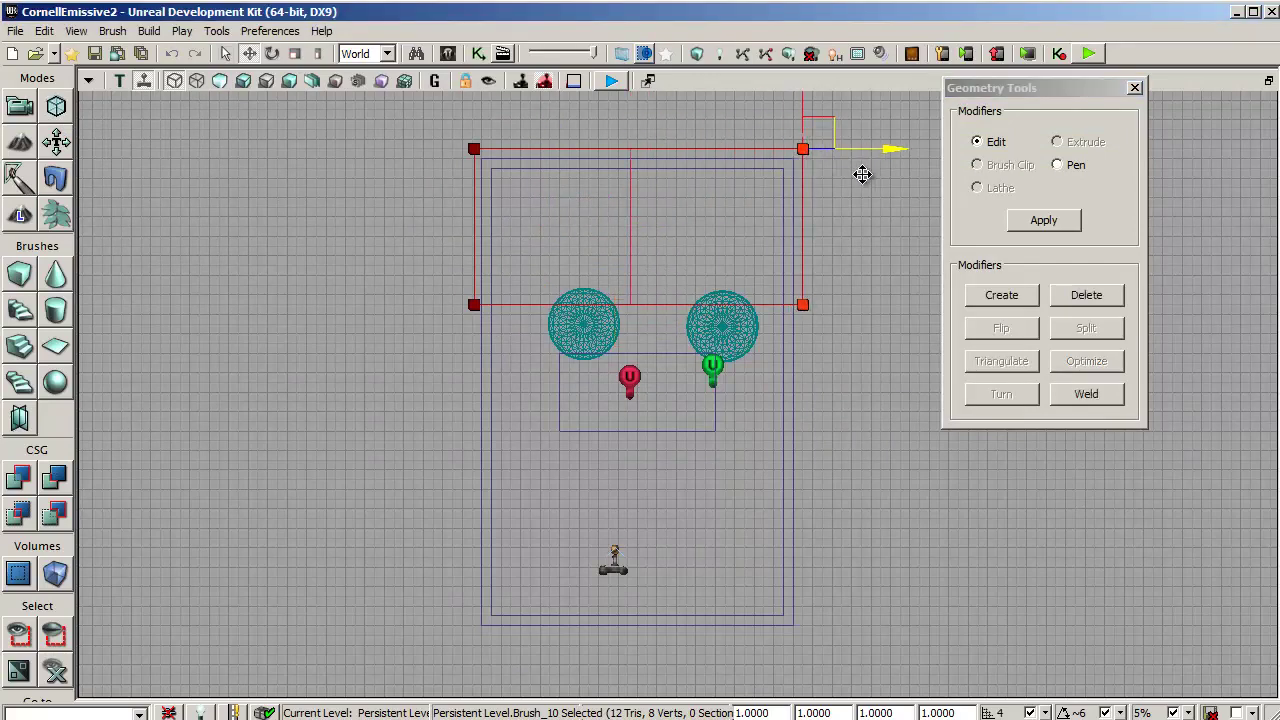
pyautogui.moveTo(446, 243)
pyautogui.keyDown('ctrl'); pyautogui.keyDown('alt'); pyautogui.mouseDown()
pyautogui.moveTo(586, 322)
pyautogui.moveTo(841, 337)
pyautogui.mouseUp(); pyautogui.keyUp('alt'); pyautogui.keyUp('ctrl')
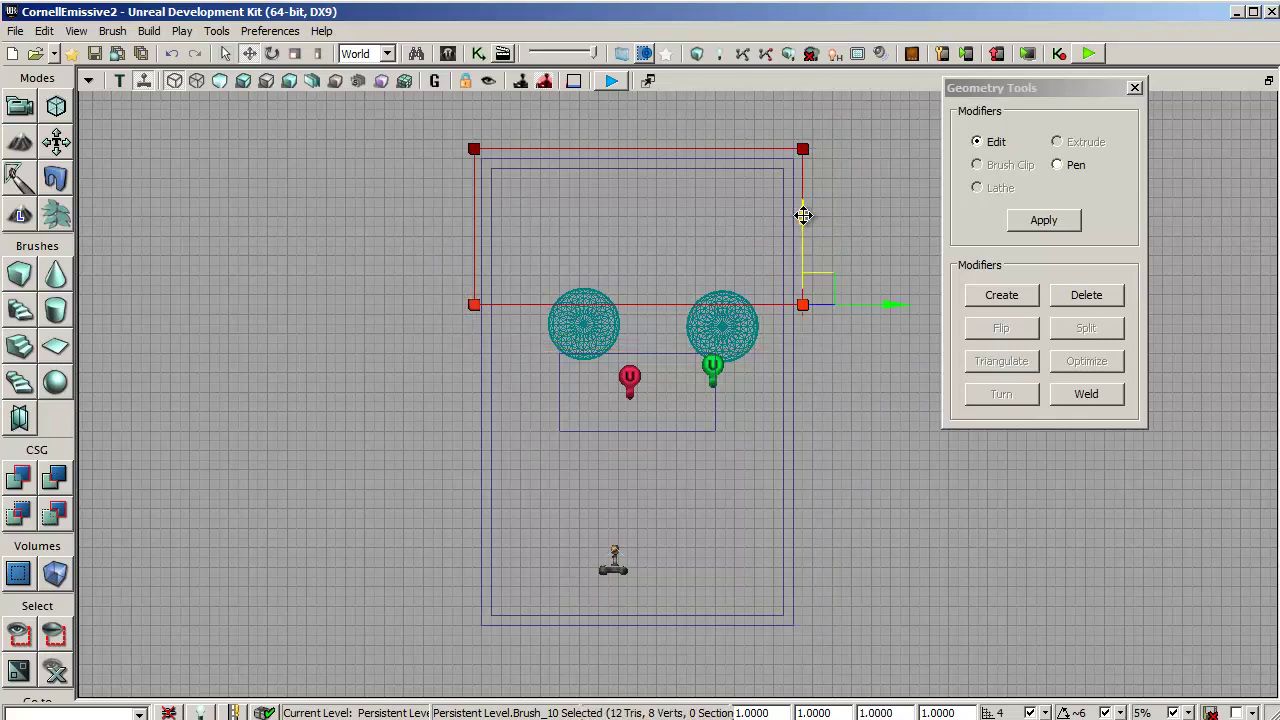
pyautogui.moveTo(803, 214); pyautogui.dragTo(778, 520)
# In the front view, lower the builder brush's bottom vertices below the room's floor and leave Geometry mode.
pyautogui.click(129, 86)
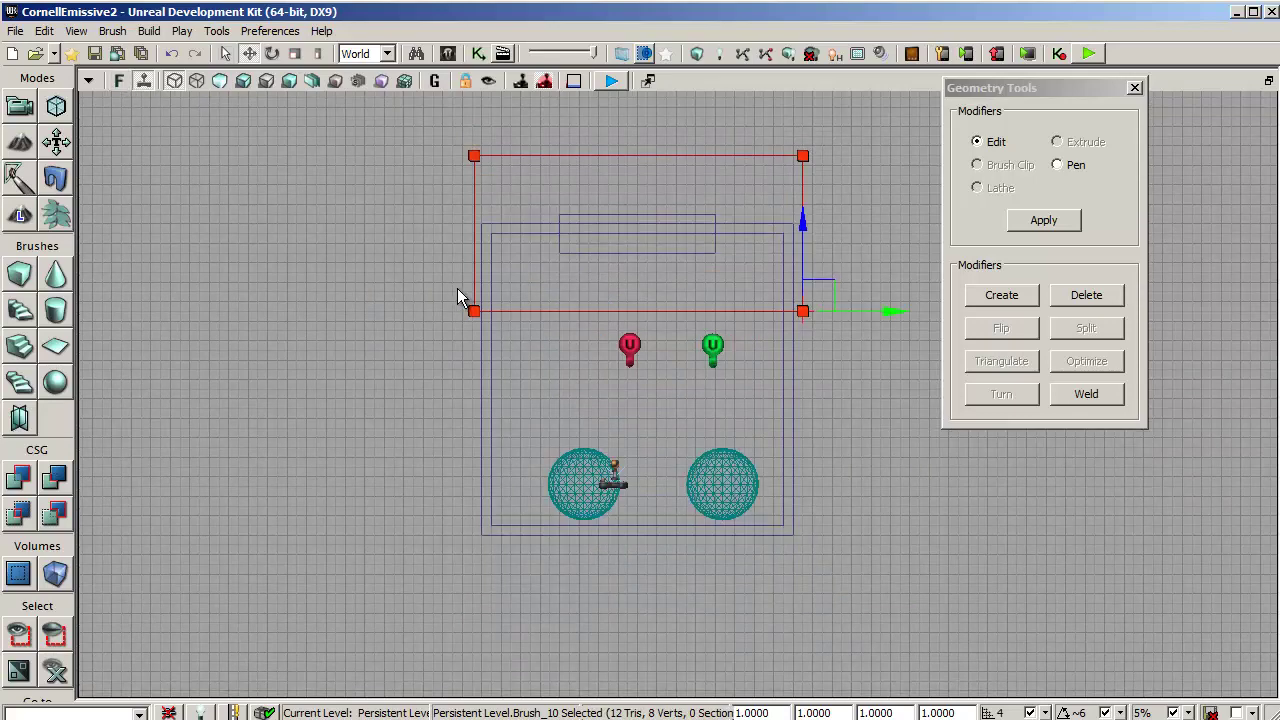
pyautogui.moveTo(457, 290)
pyautogui.keyDown('ctrl'); pyautogui.keyDown('alt'); pyautogui.mouseDown()
pyautogui.moveTo(646, 346)
pyautogui.moveTo(894, 352)
pyautogui.mouseUp(); pyautogui.keyUp('alt'); pyautogui.keyUp('ctrl')
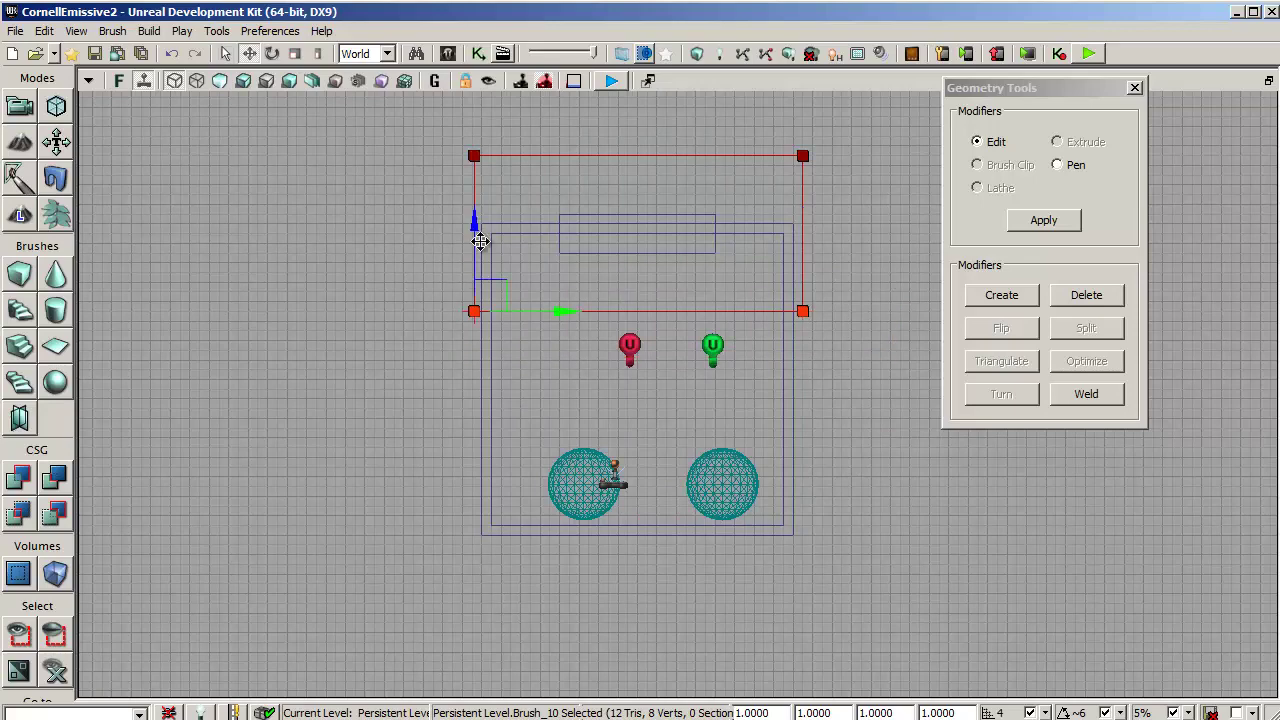
pyautogui.moveTo(477, 216); pyautogui.dragTo(455, 479)
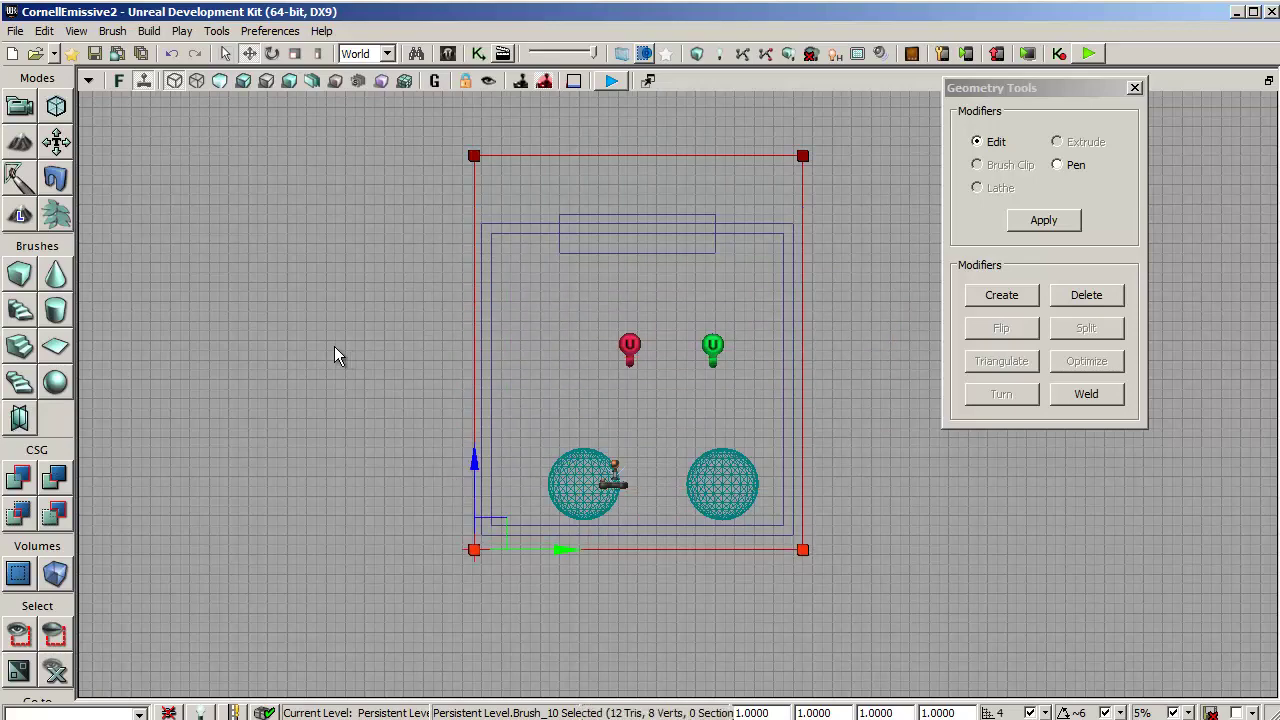
pyautogui.click(1134, 88)
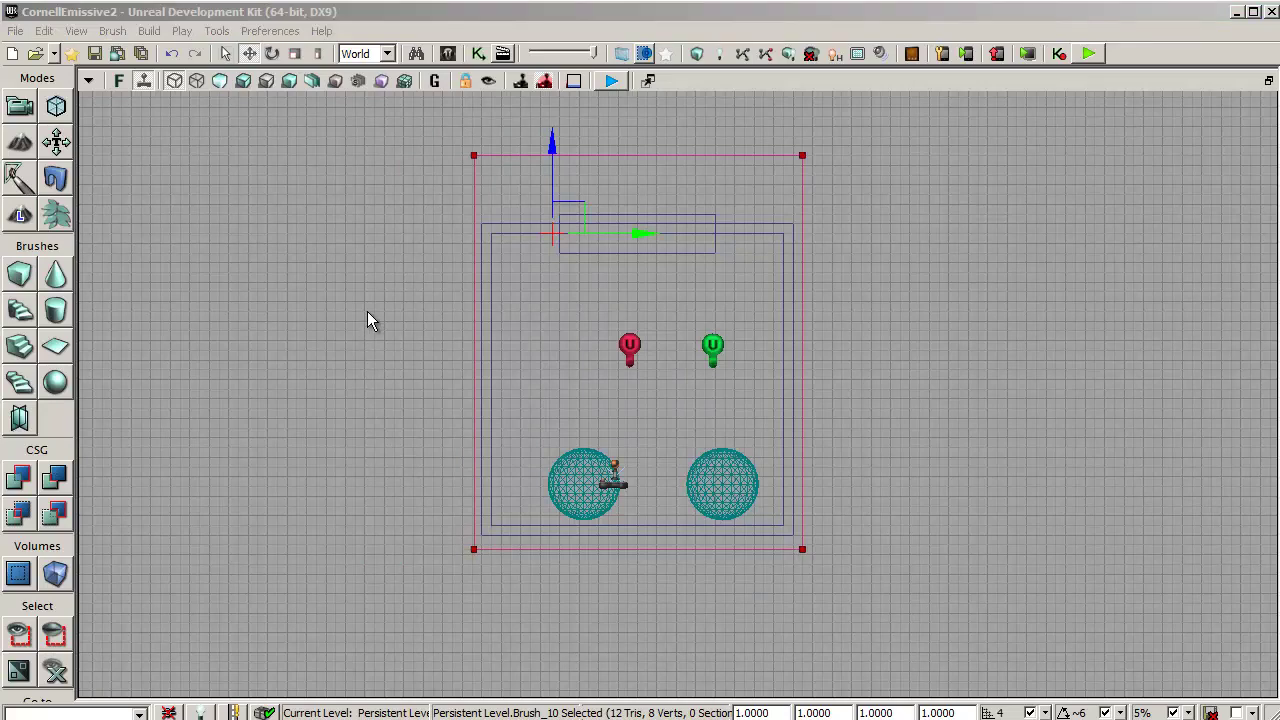
# Add a LightmassImportanceVolume from the builder brush around the room and hide the builder brush.
pyautogui.click(57, 577)
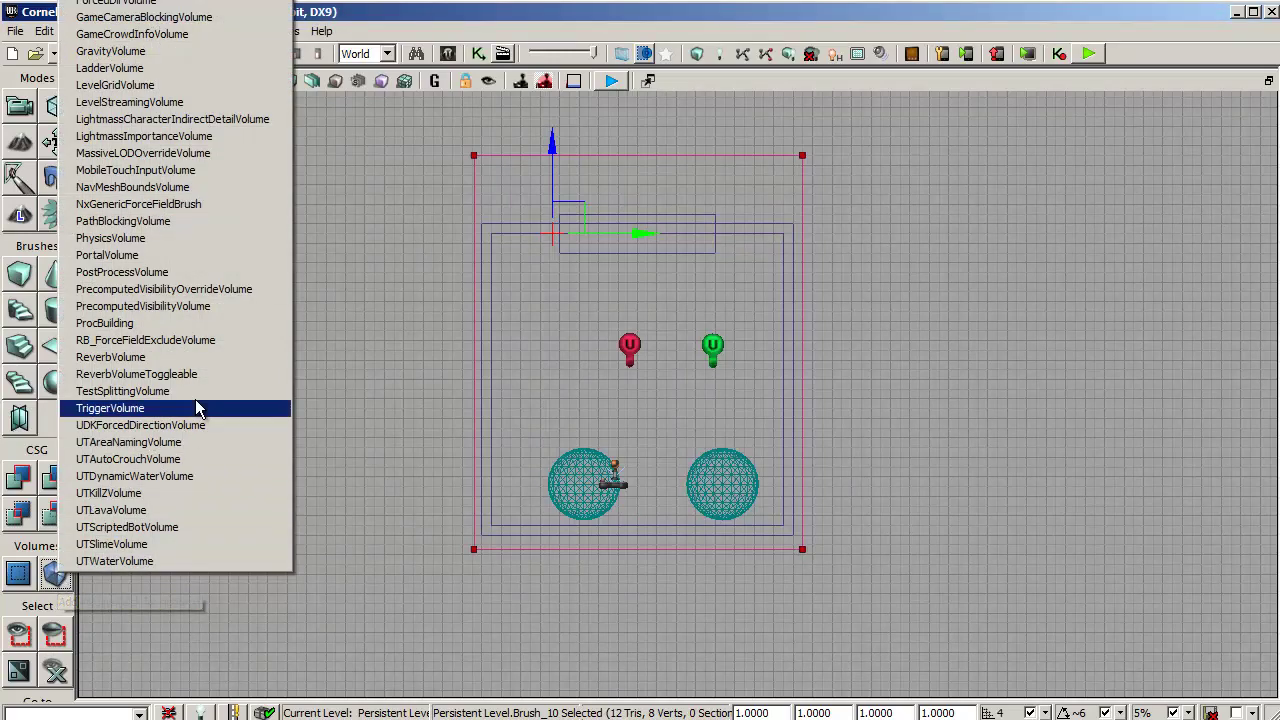
pyautogui.click(248, 137)
pyautogui.click(669, 625)
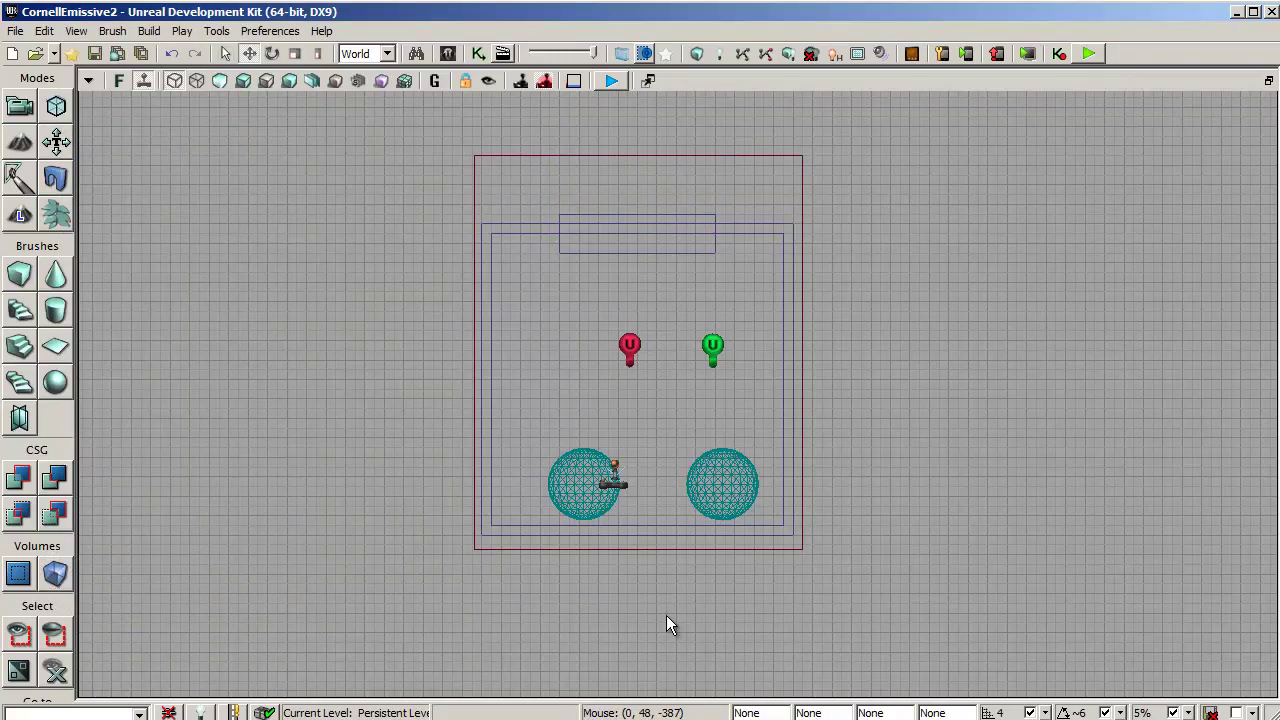
pyautogui.press('b')
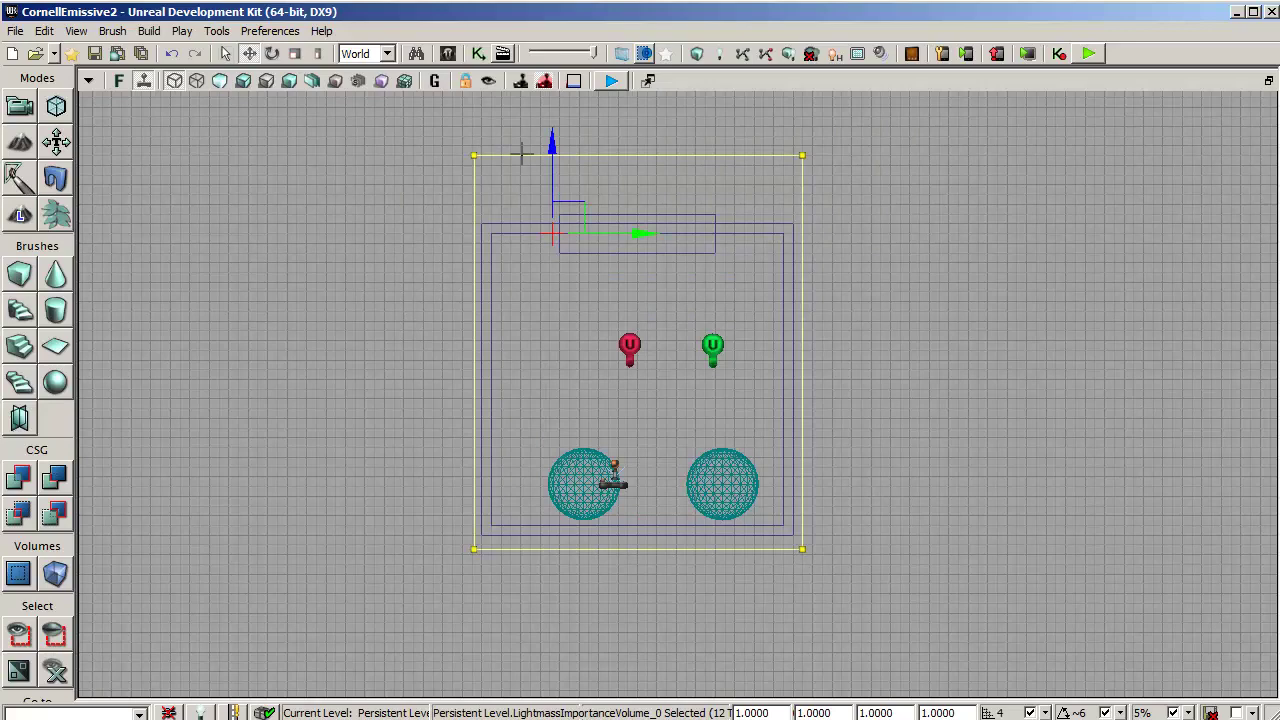
# Examine the properties of the LightmassImportanceVolume surrounding the room and close them.
pyautogui.doubleClick(521, 153)
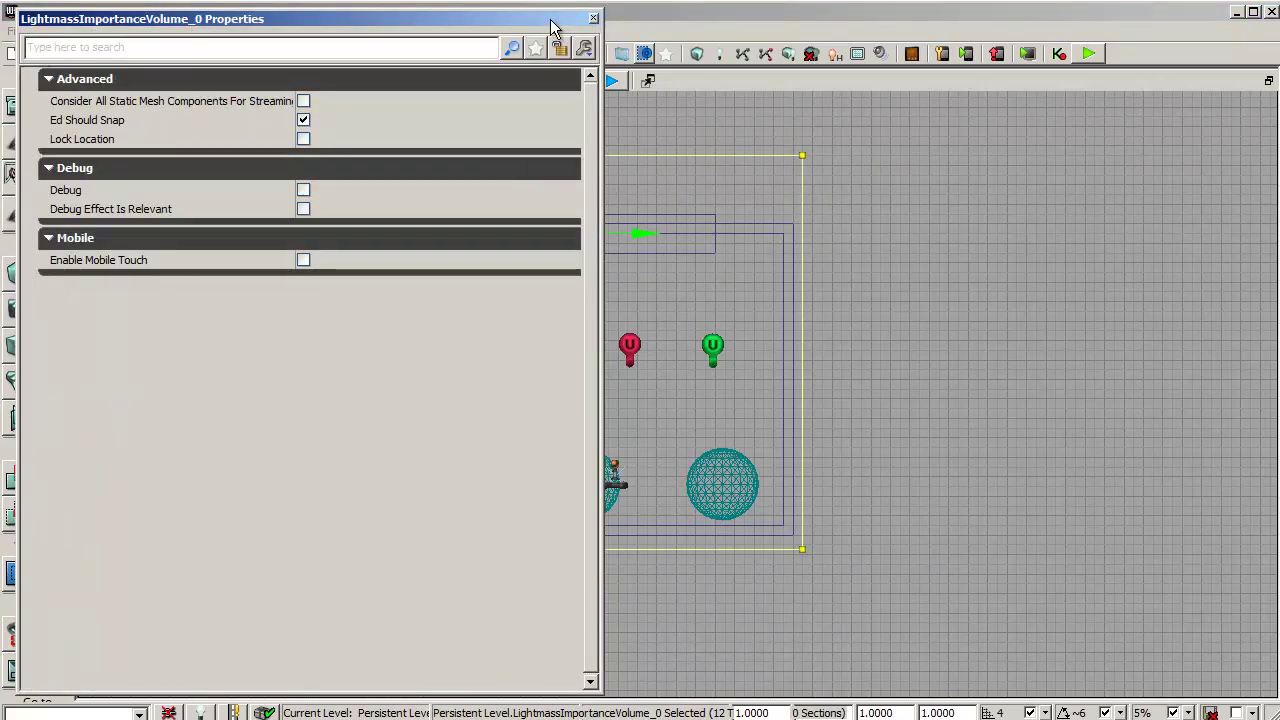
pyautogui.click(593, 18)
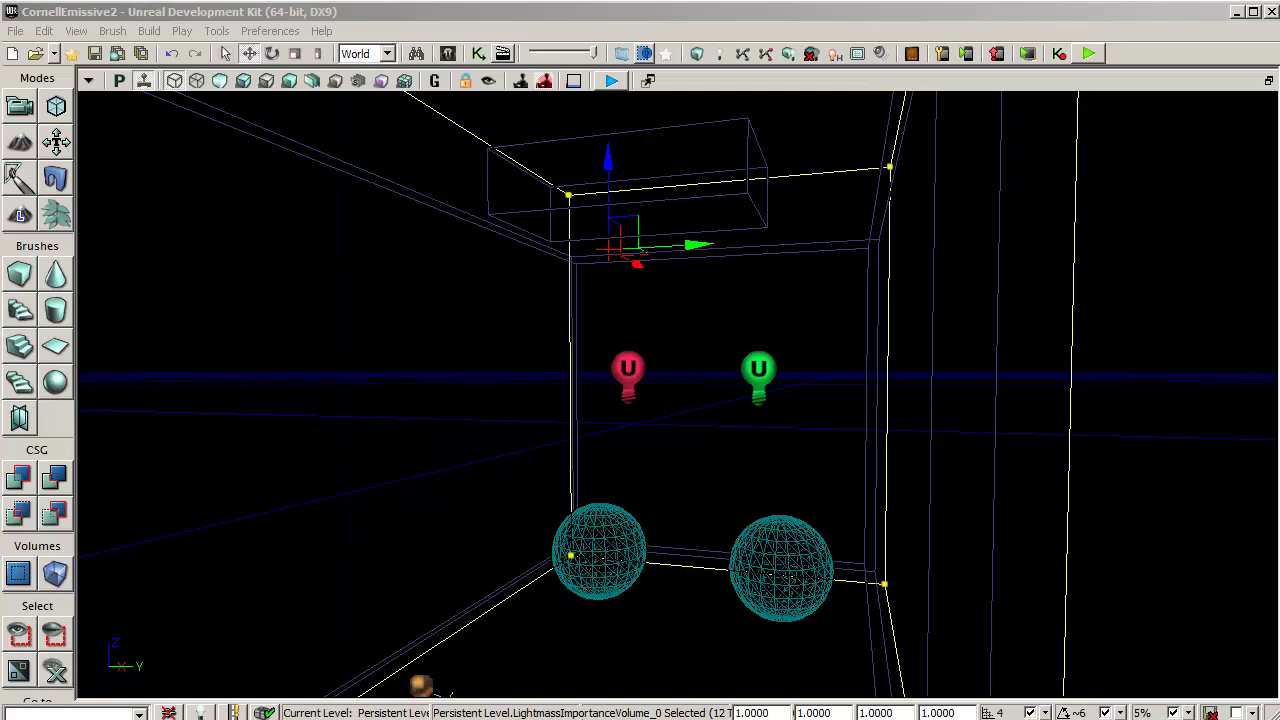
# Display the perspective view in lit mode and select the pink-lit sphere on the left.
pyautogui.hotkey('alt', '4')
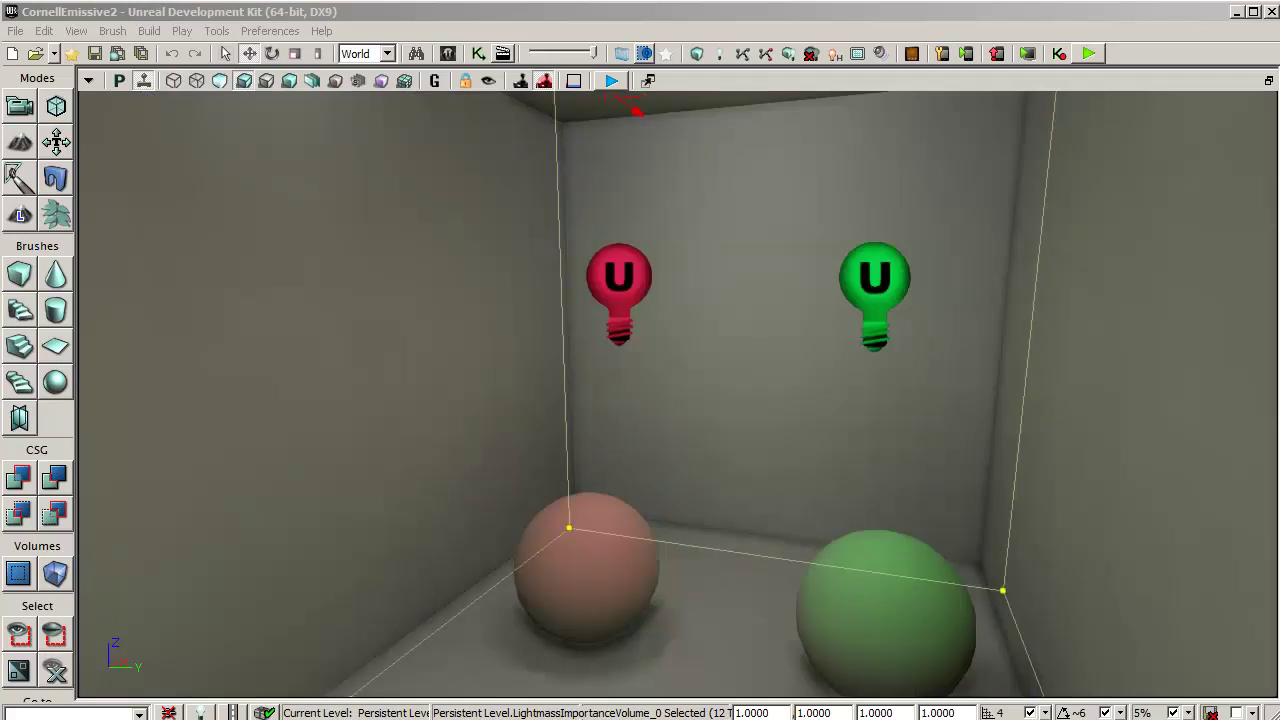
pyautogui.click(590, 543)
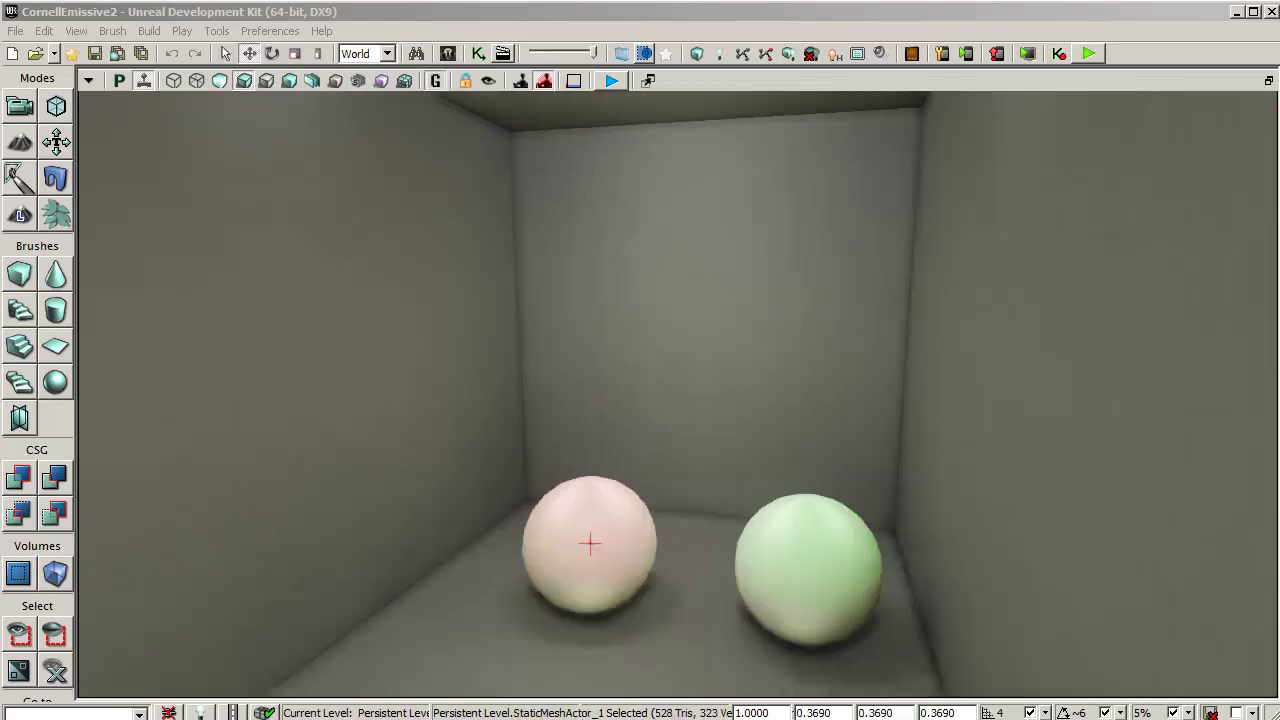